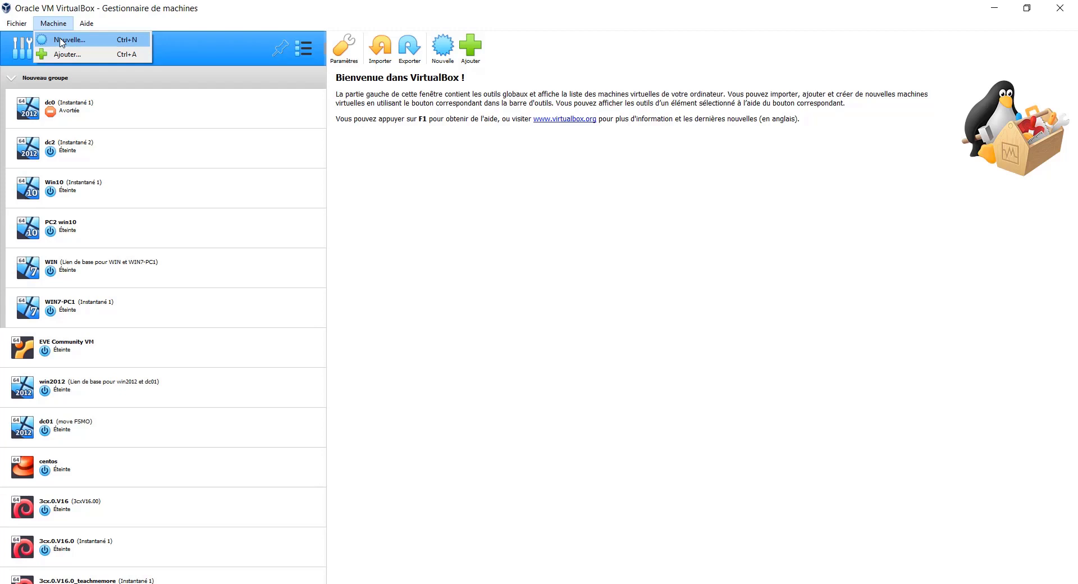
- Start creating a new virtual machine and name it win7
left_click(437, 19)
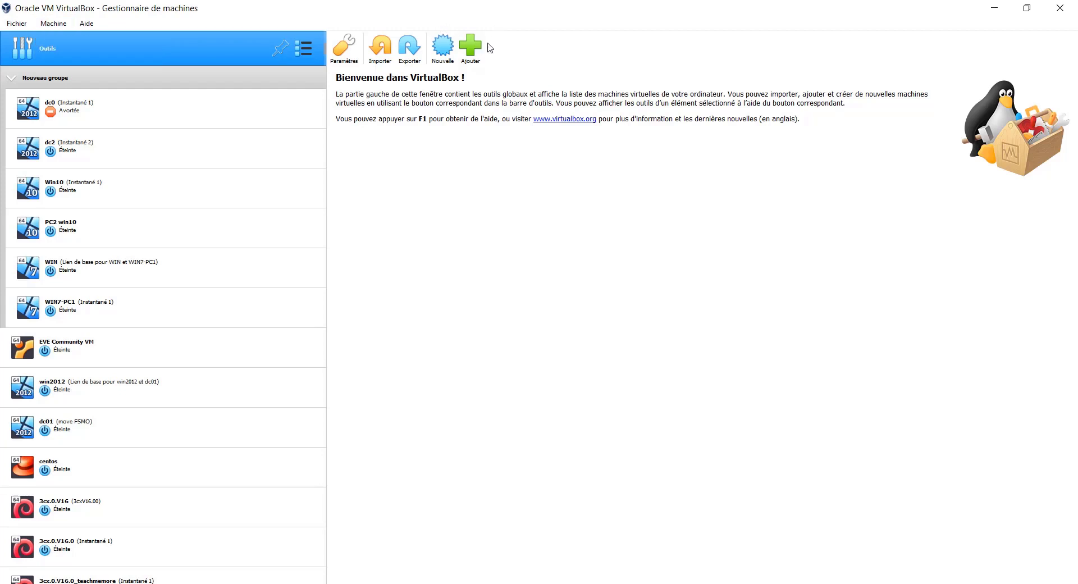
left_click(443, 47)
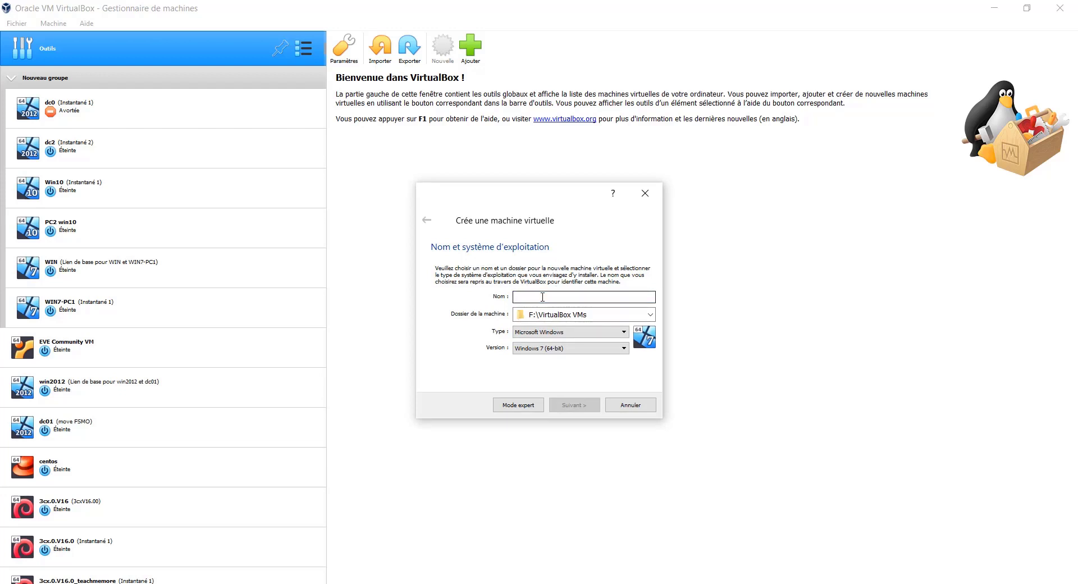
type("Win7")
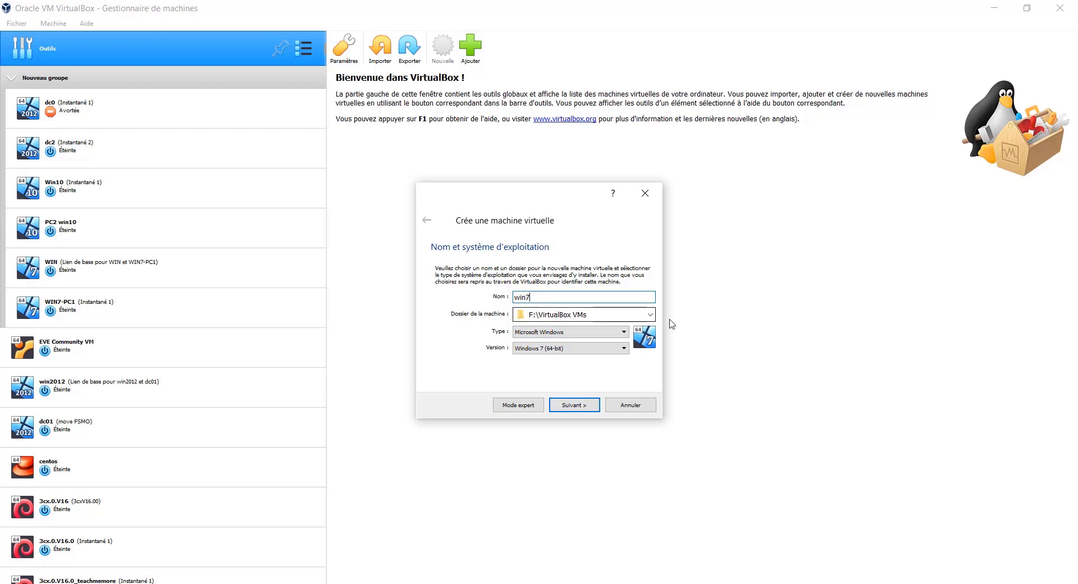
- Examine the available operating system types and the versions offered for Microsoft Windows
left_click(625, 332)
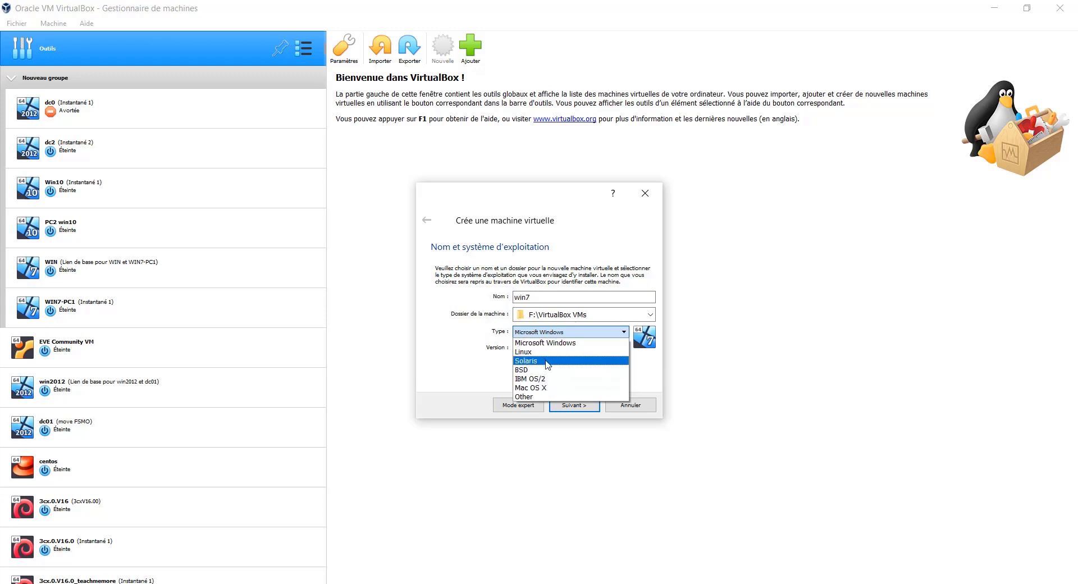
left_click(464, 343)
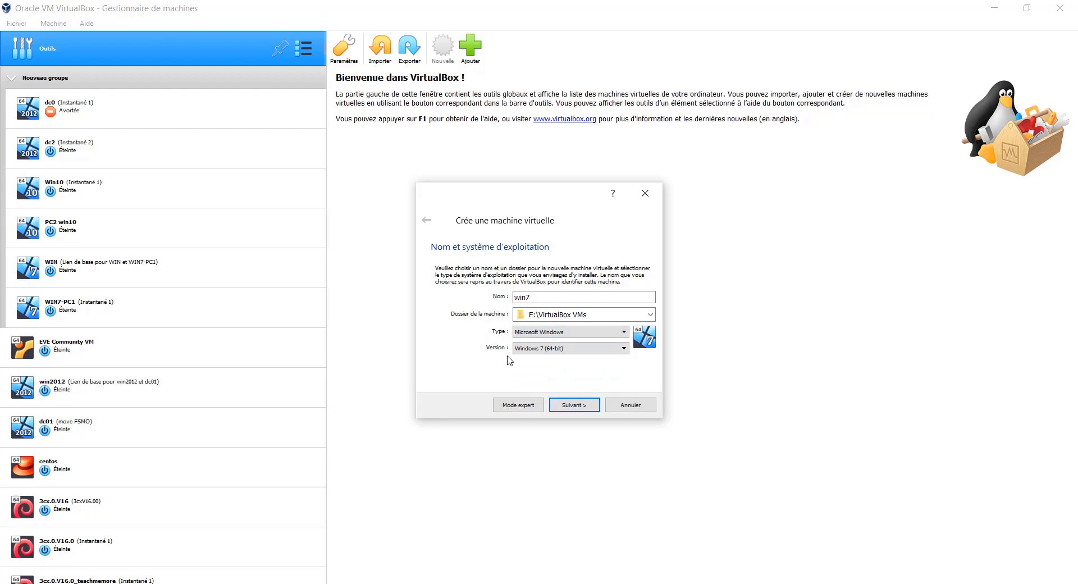
left_click(548, 352)
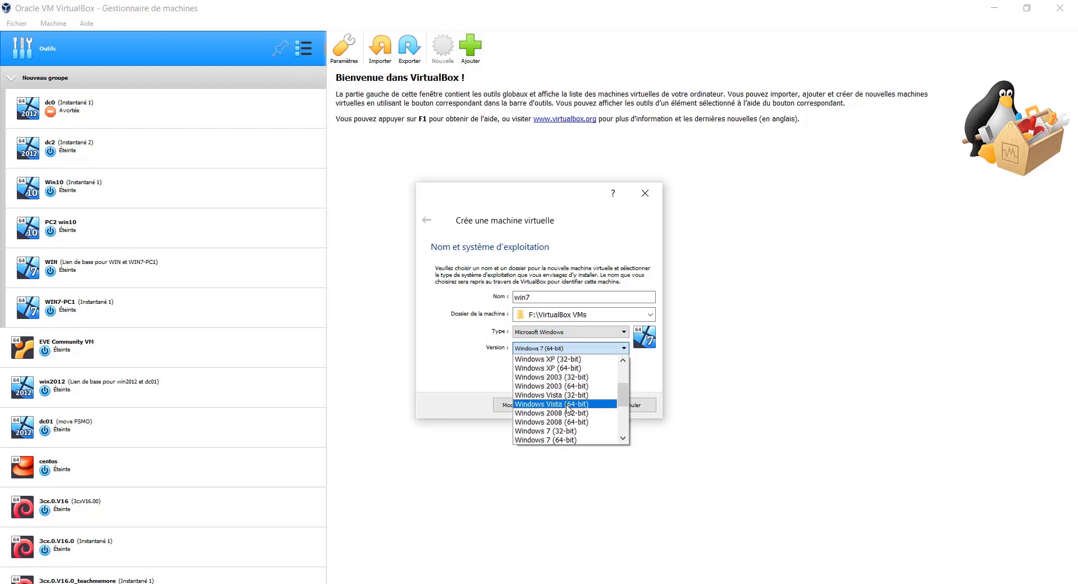
scroll(567, 412, "down", 4)
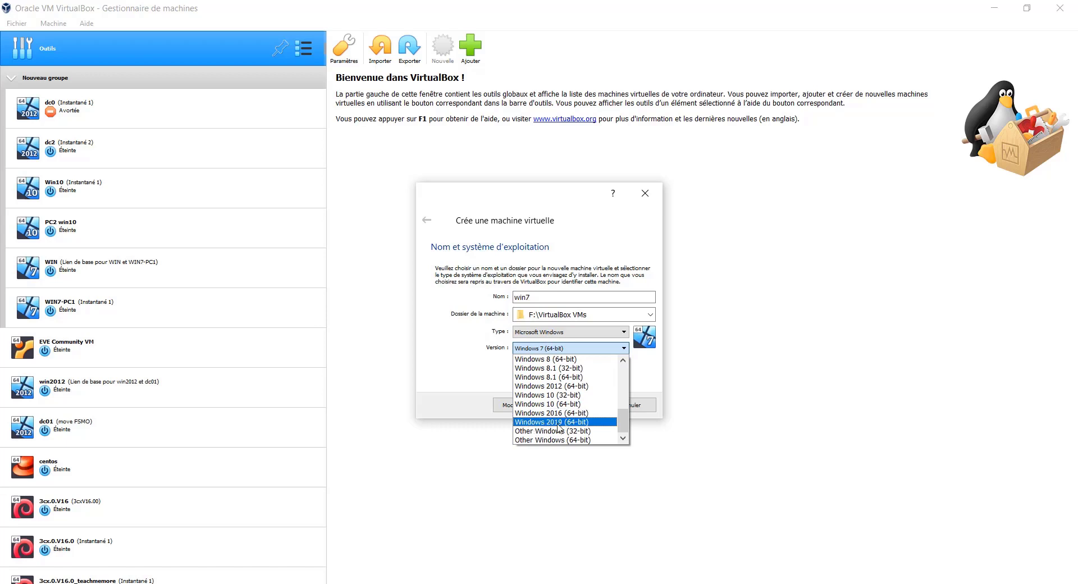
scroll(568, 409, "up", 5)
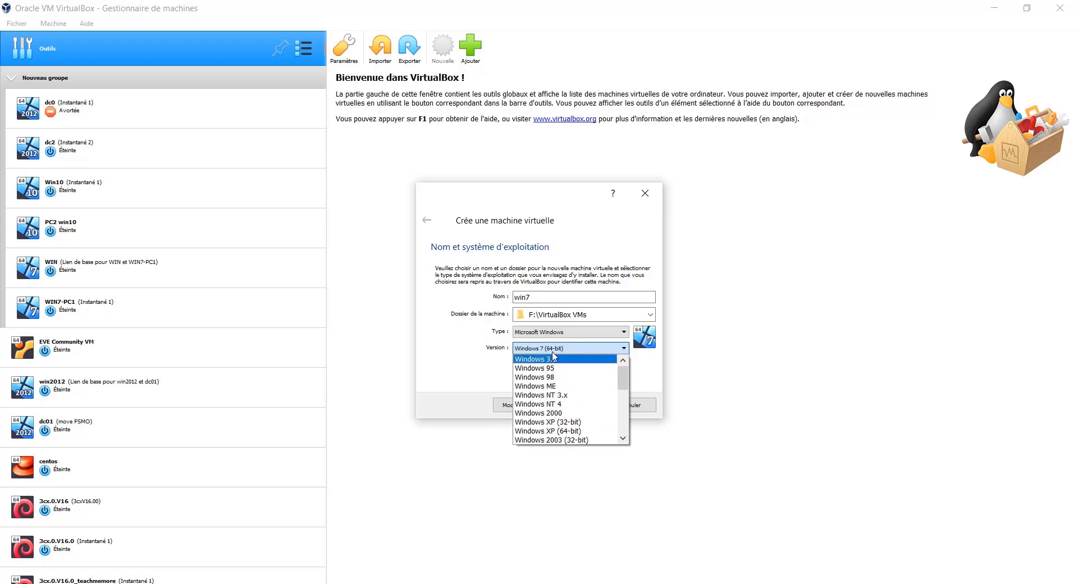
scroll(572, 401, "down", 4)
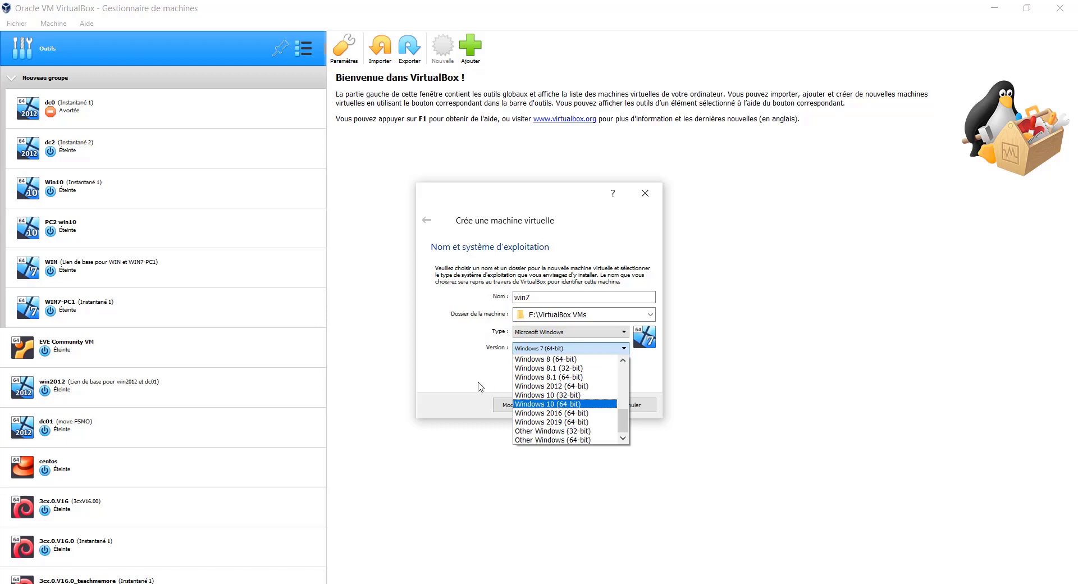
left_click(461, 378)
- Switch the system type to Linux to examine its versions, and set it back to Microsoft Windows
left_click(558, 335)
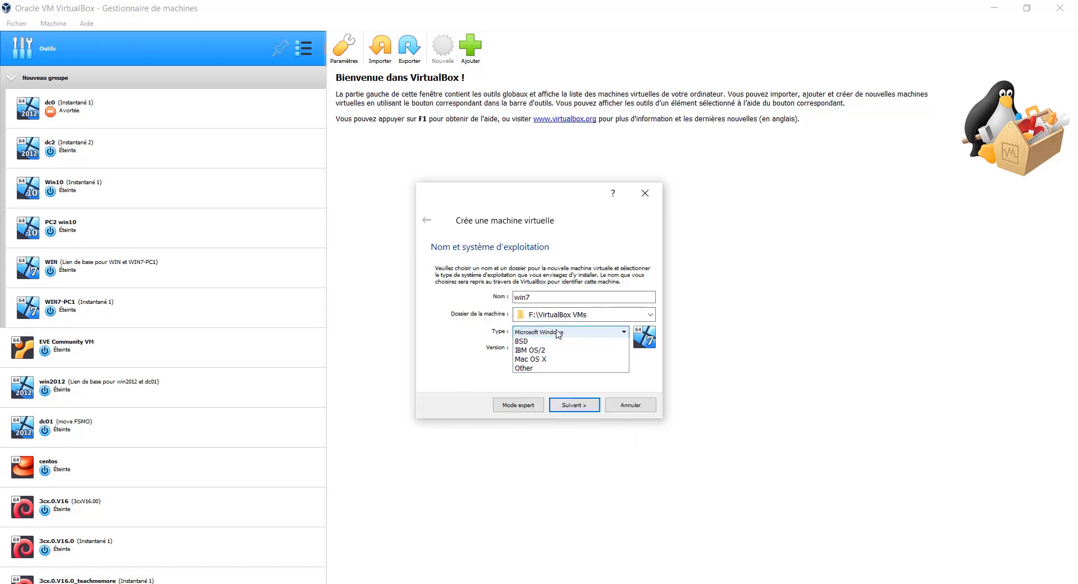
left_click(544, 357)
left_click(551, 349)
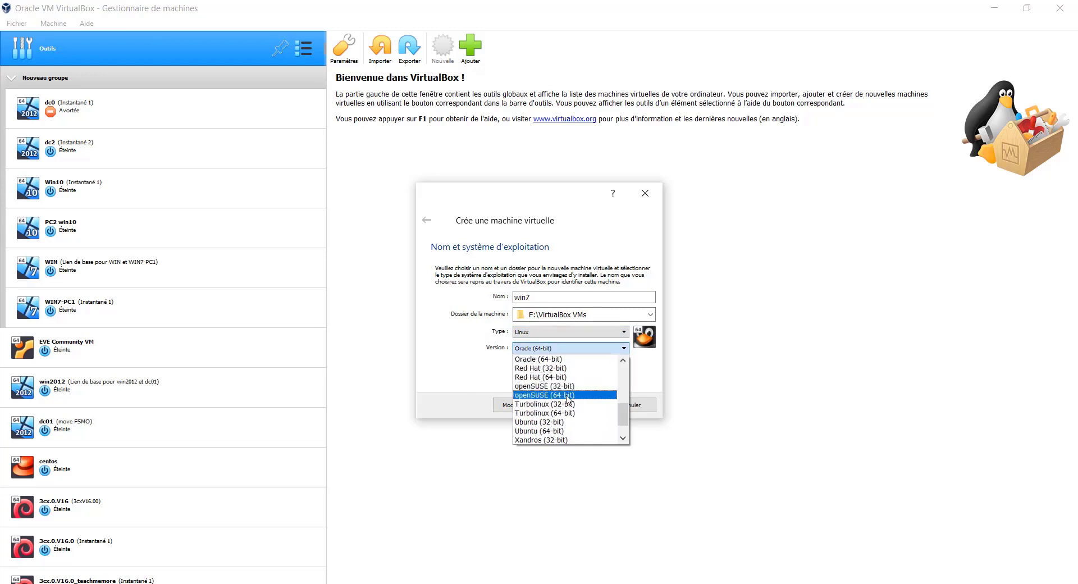
left_click(457, 361)
left_click(558, 332)
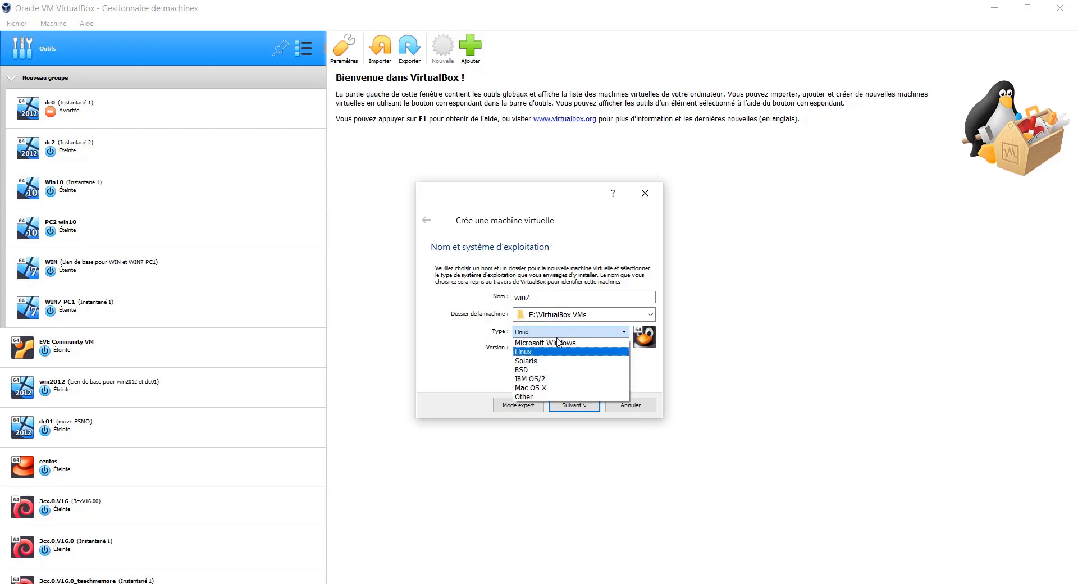
left_click(558, 342)
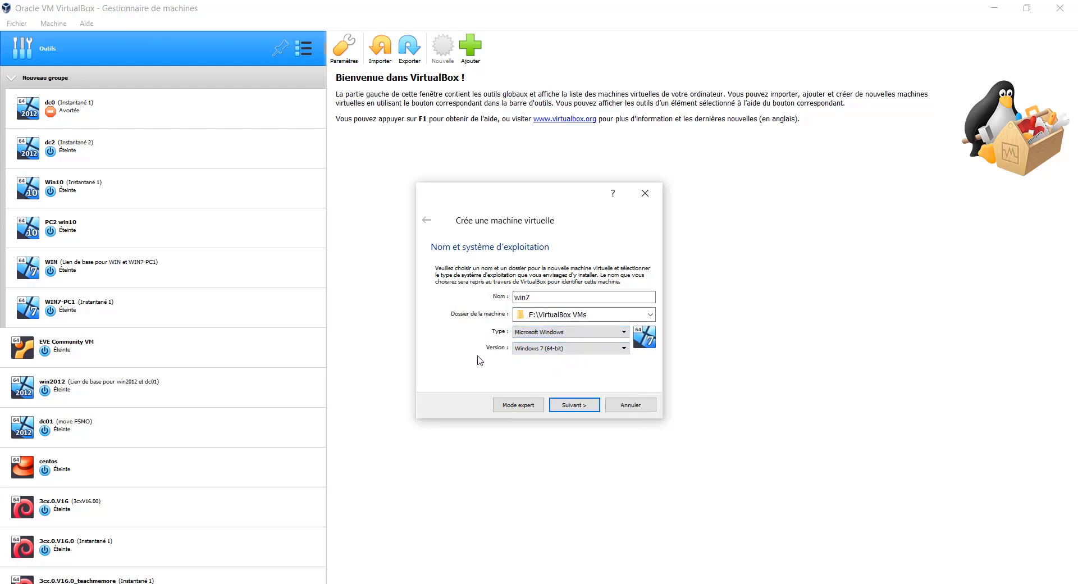
- Accept the name and operating system, and set the machine's memory size to 1024 MB
left_click(581, 408)
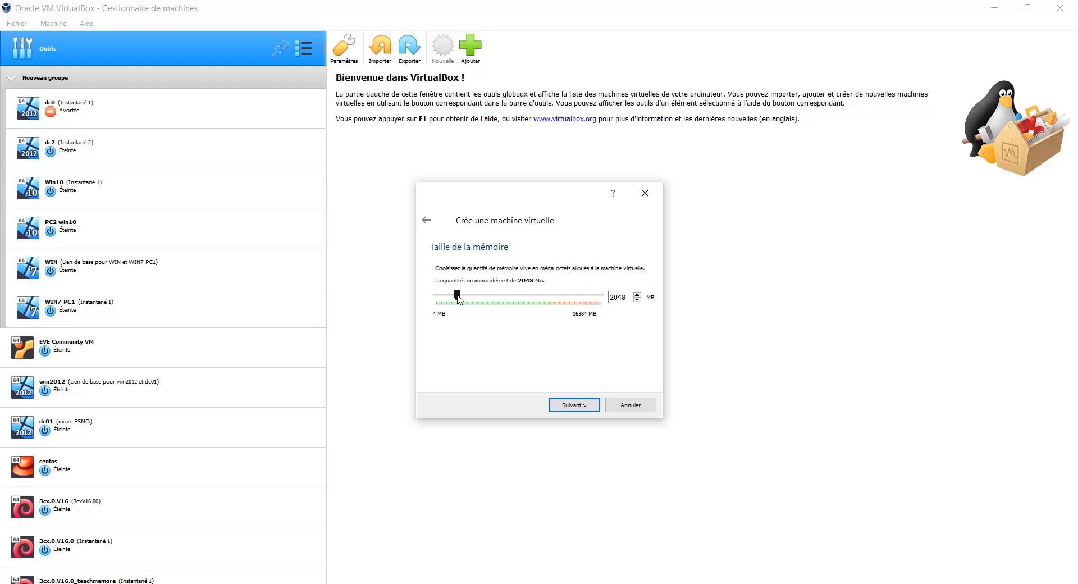
left_click_drag(458, 298, 446, 299)
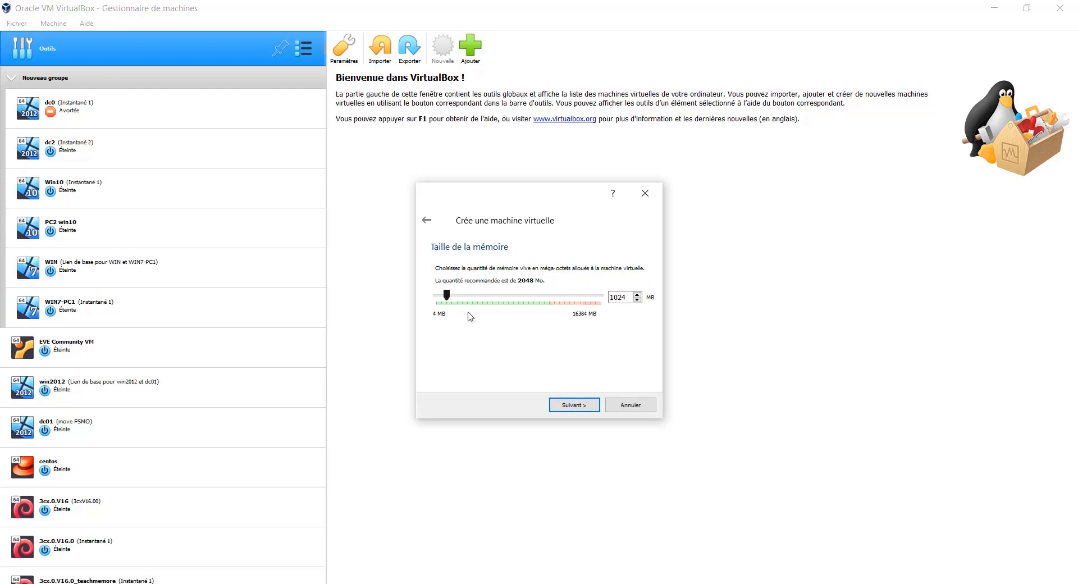
left_click(580, 412)
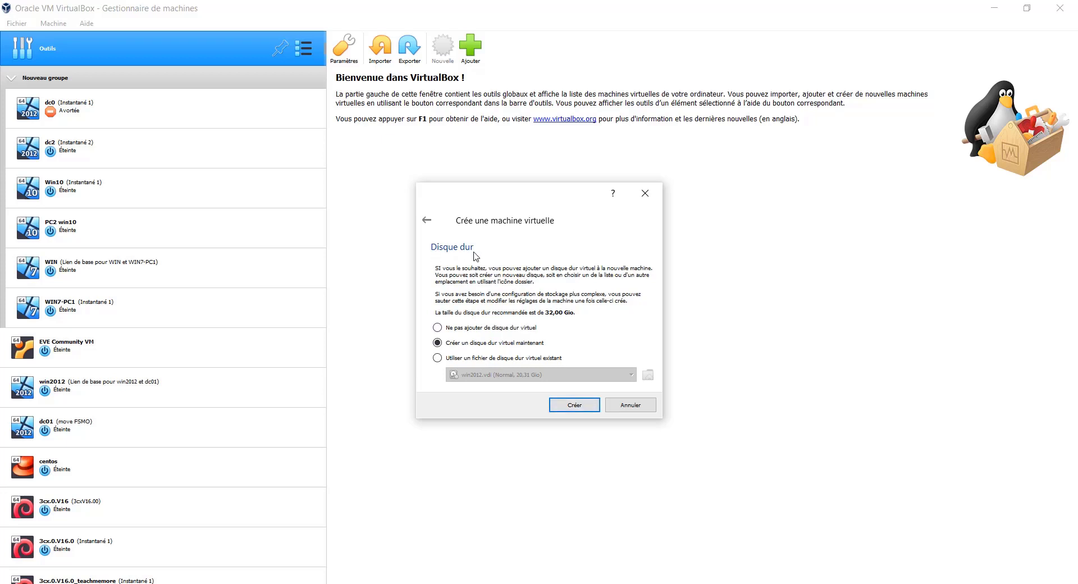
- Choose to create a new virtual hard disk of type VDI with dynamically allocated storage
left_click(575, 405)
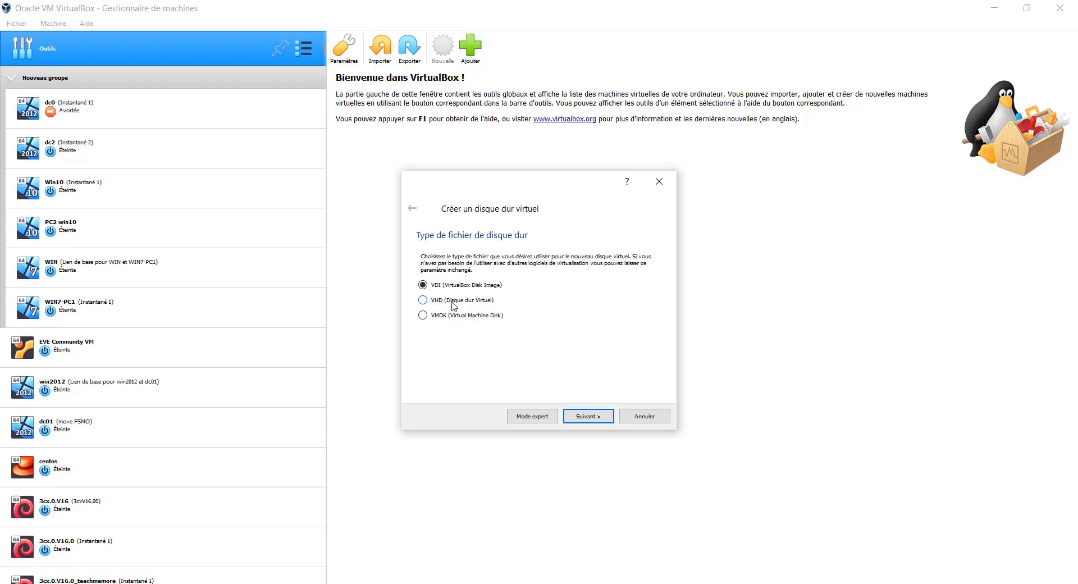
left_click(474, 303)
left_click(436, 286)
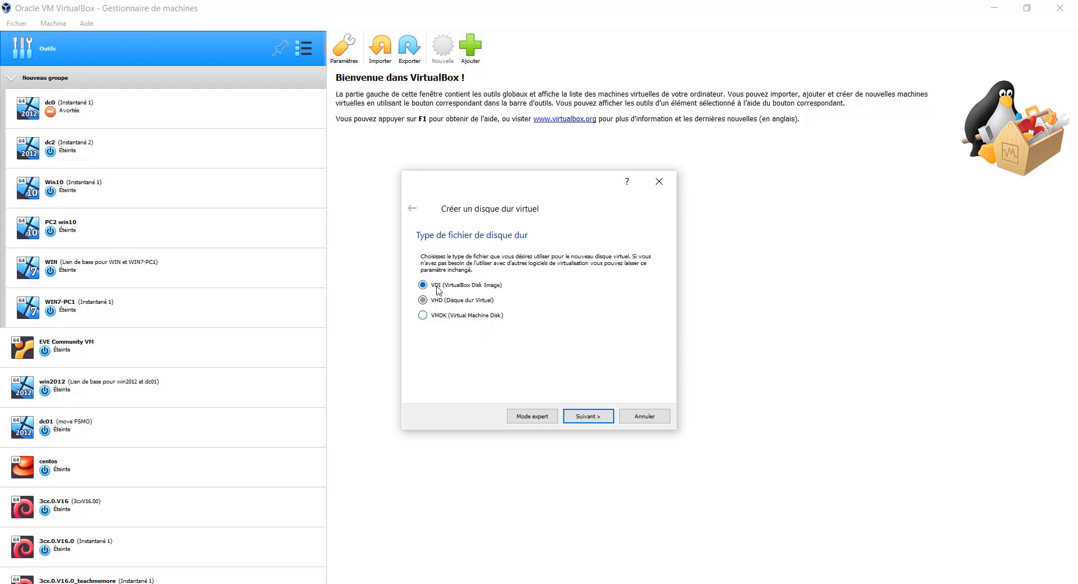
left_click(587, 420)
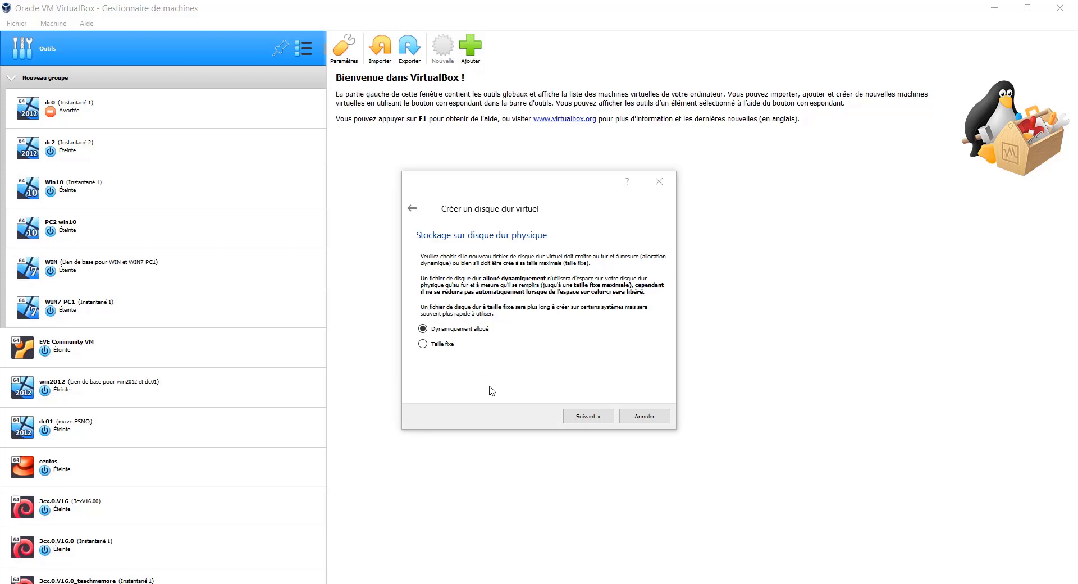
left_click(467, 331)
left_click(444, 333)
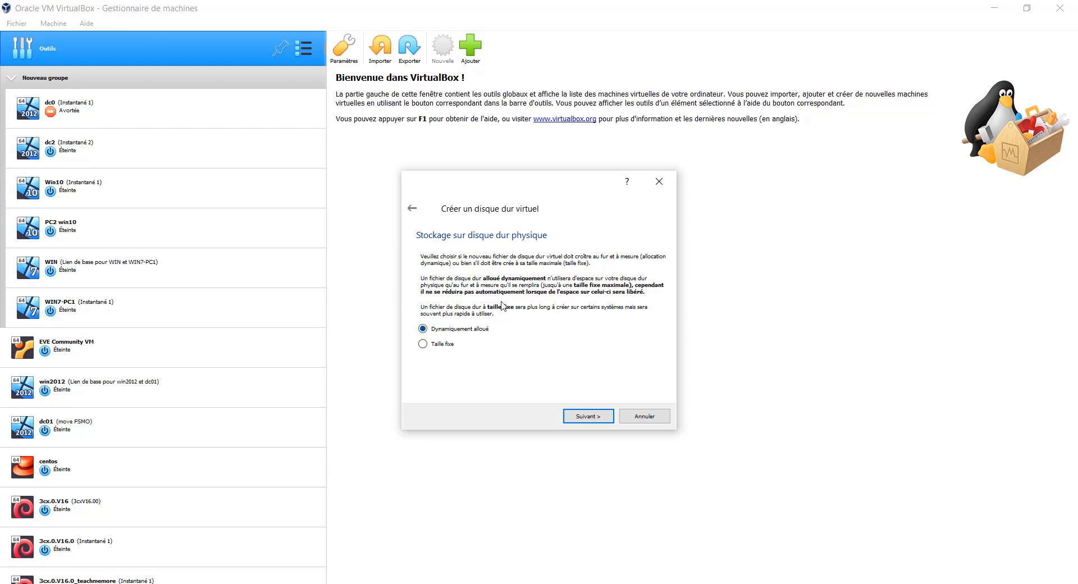
left_click(582, 418)
- Set the virtual disk's size to 10,53 Gio and create the disk
left_click(513, 280)
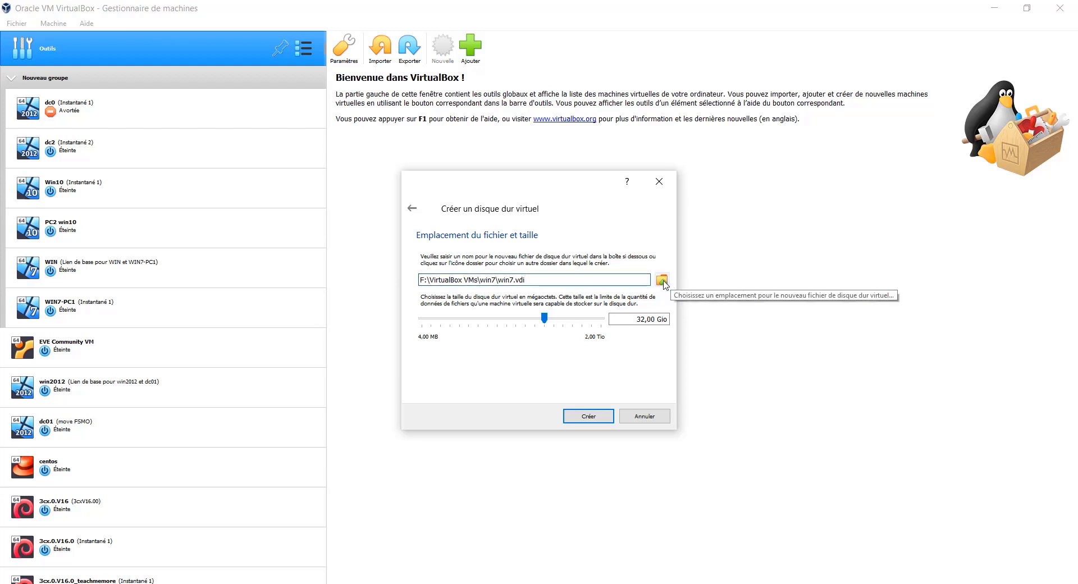
mouse_move(544, 318)
left_mouse_down()
mouse_move(554, 317)
mouse_move(529, 325)
left_mouse_up()
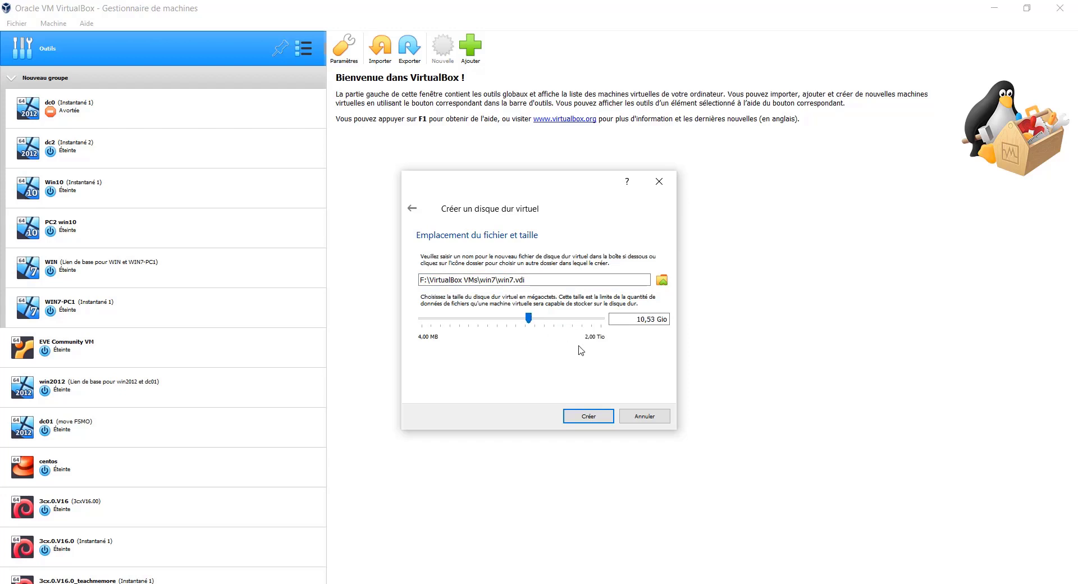
left_click(585, 419)
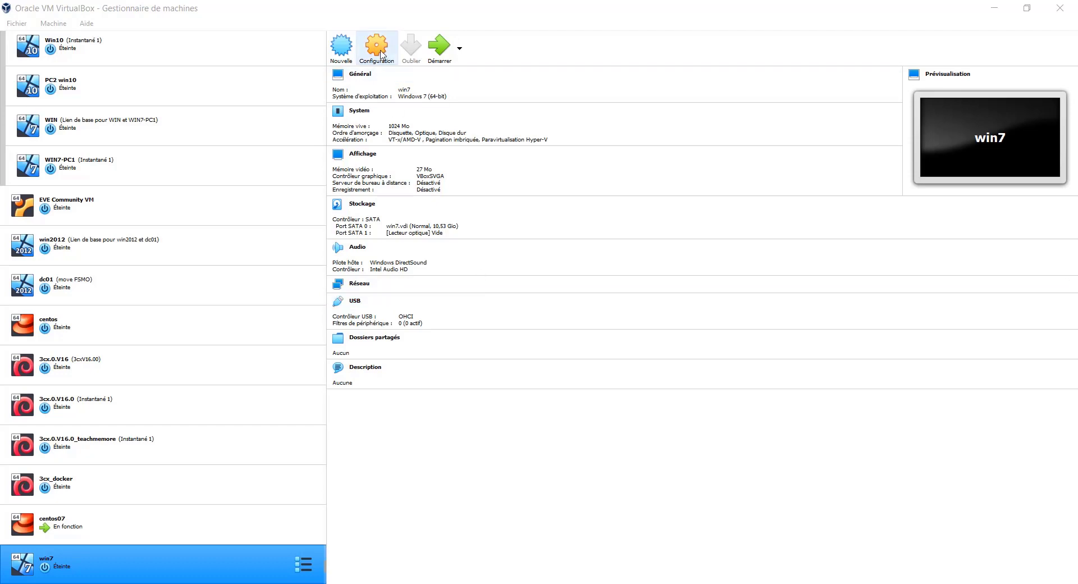
- Open the win7 machine's settings and examine its general options: basic, advanced, description and disk encryption
left_click(53, 23)
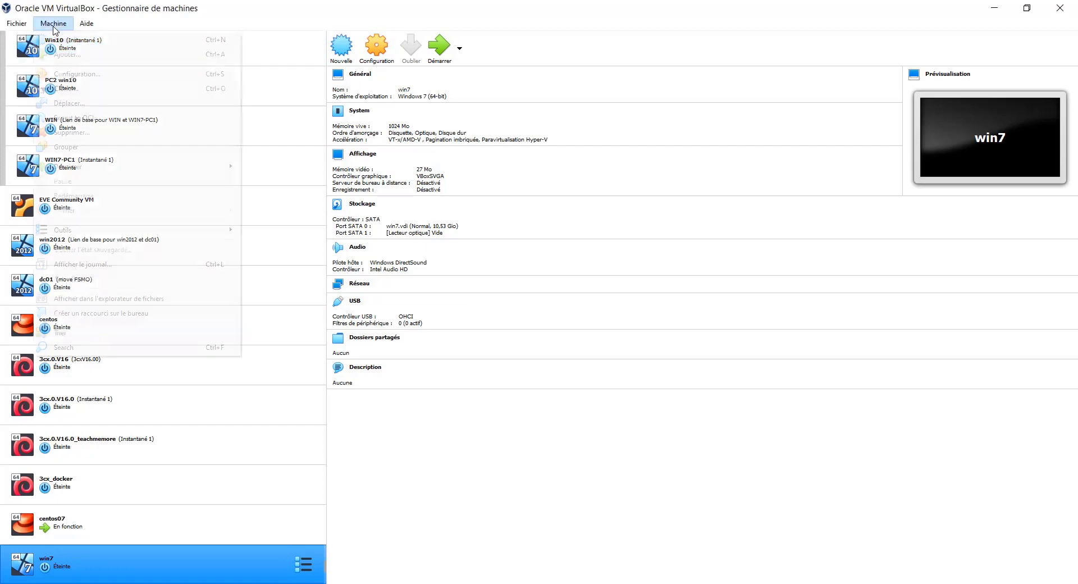
left_click(65, 77)
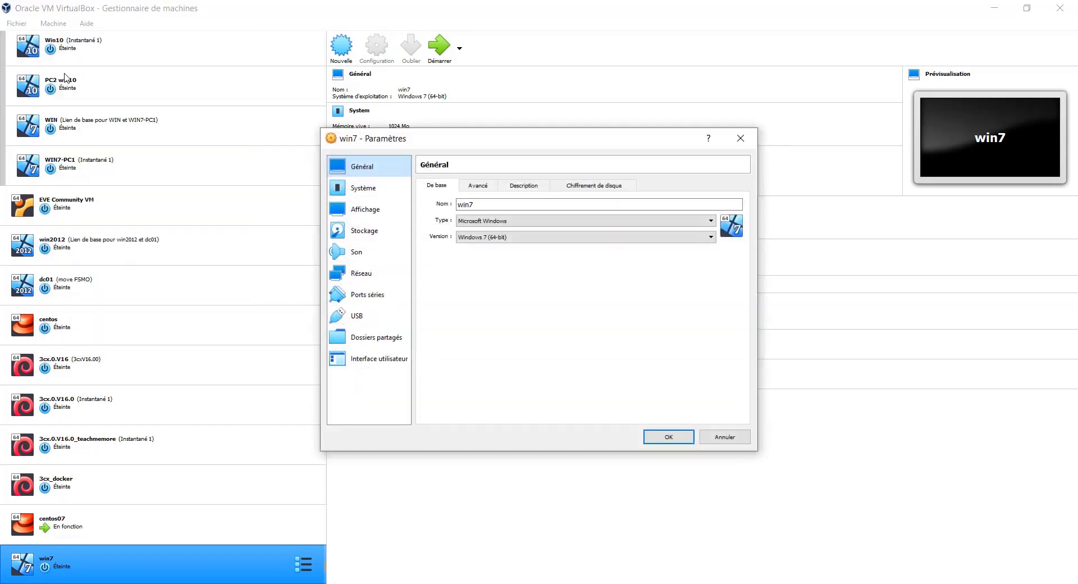
left_click_drag(406, 140, 426, 139)
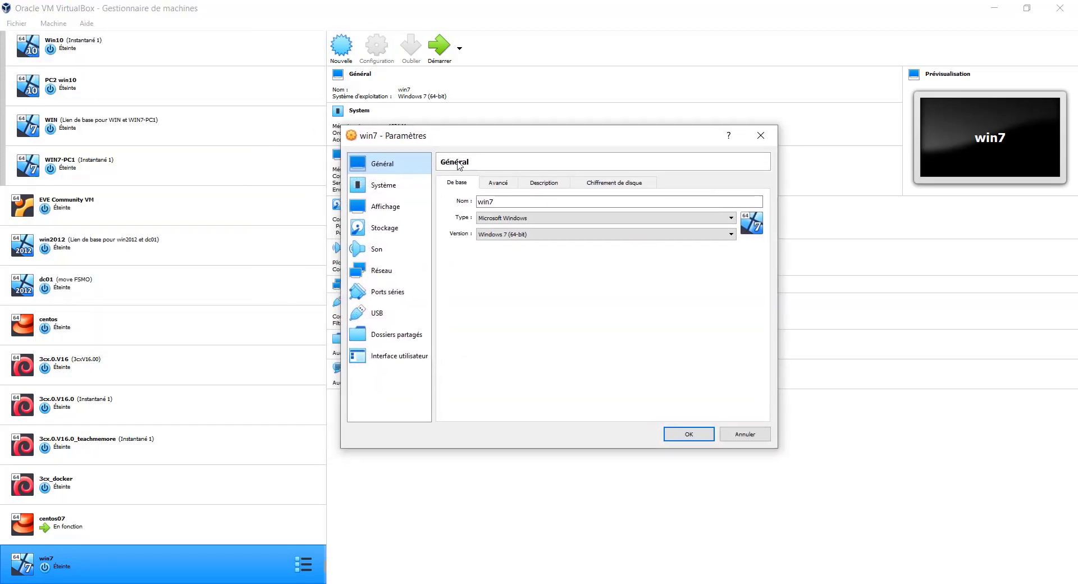
left_click(494, 201)
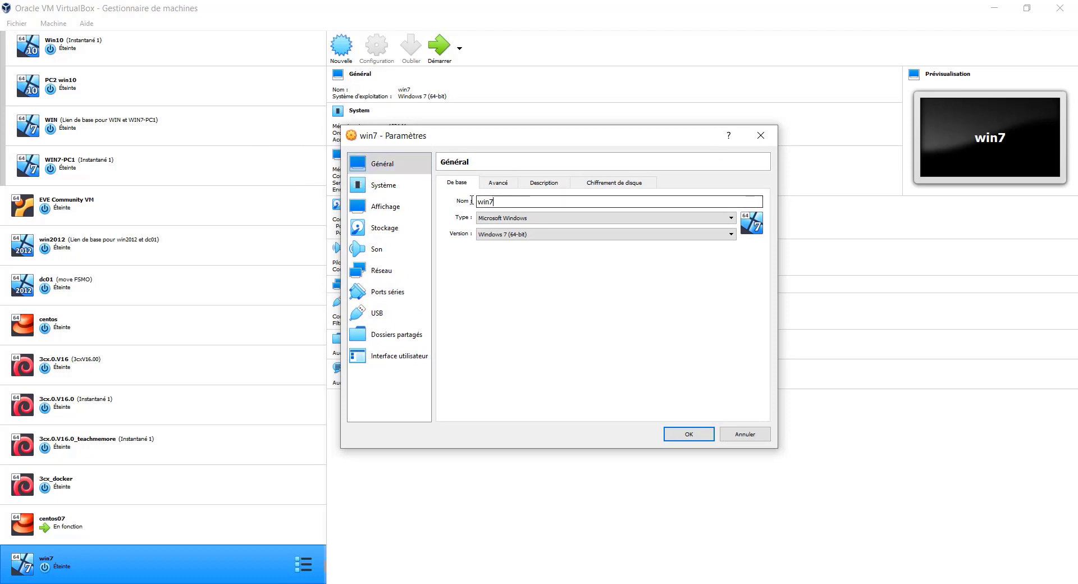
double_click(494, 201)
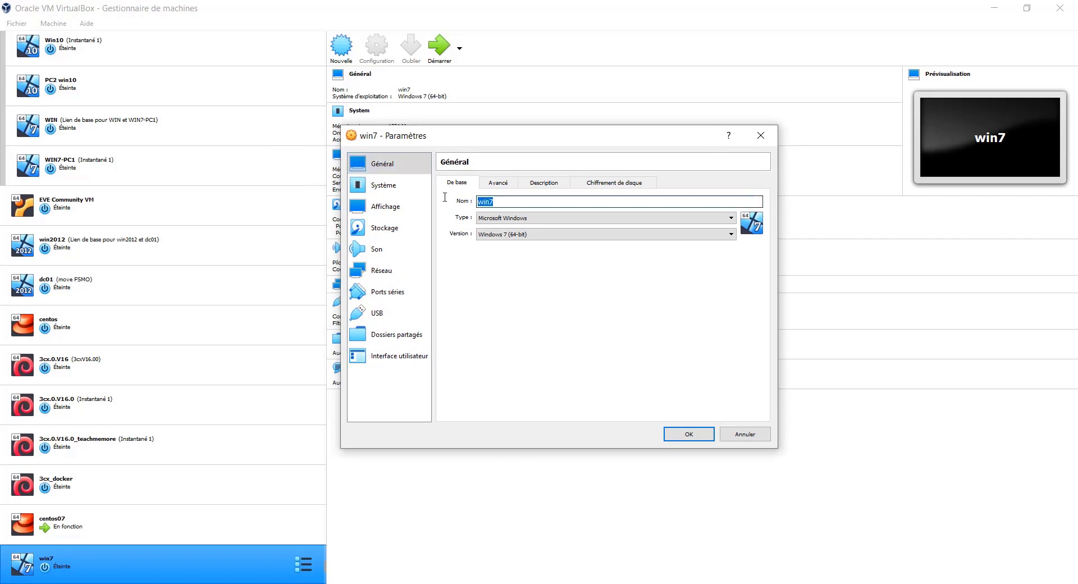
left_click(498, 185)
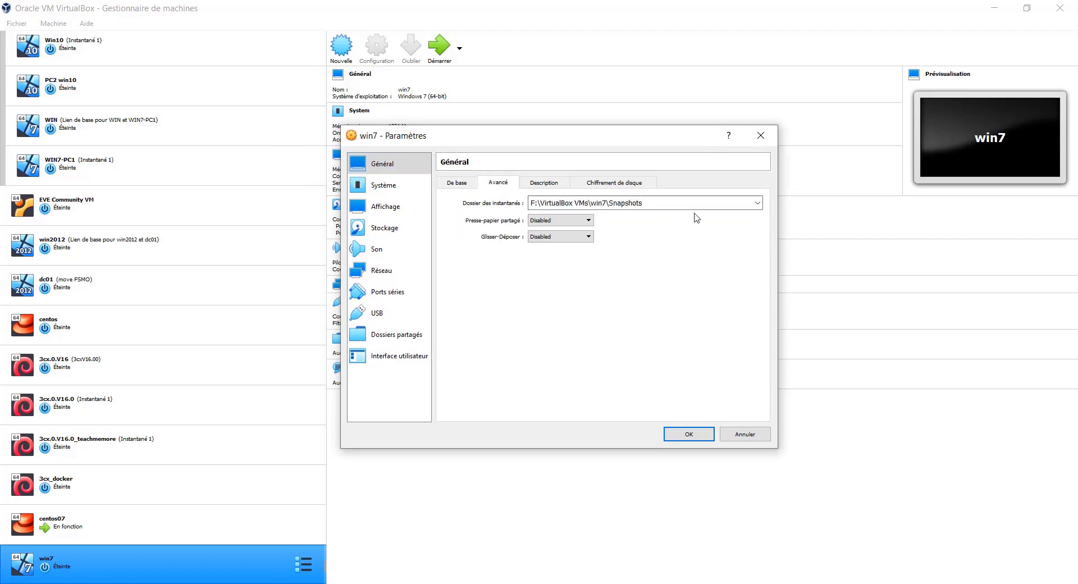
left_click(758, 204)
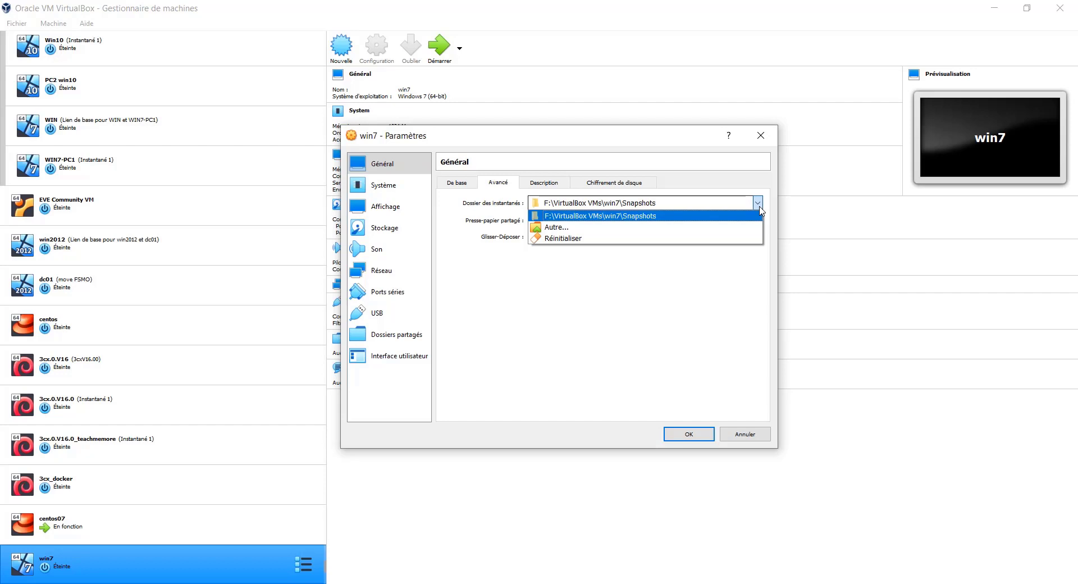
left_click(549, 188)
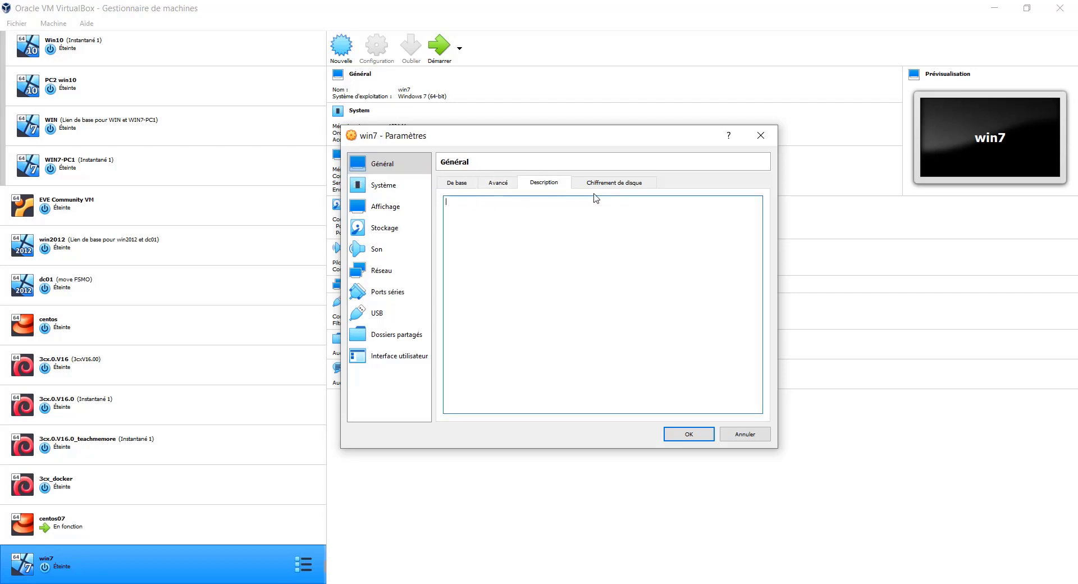
left_click(619, 190)
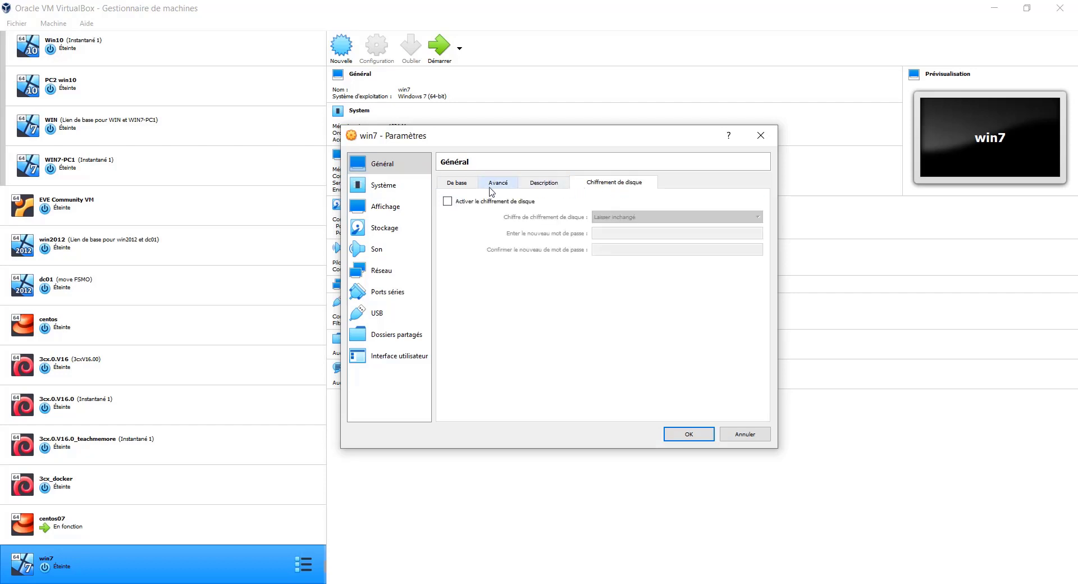
left_click(455, 189)
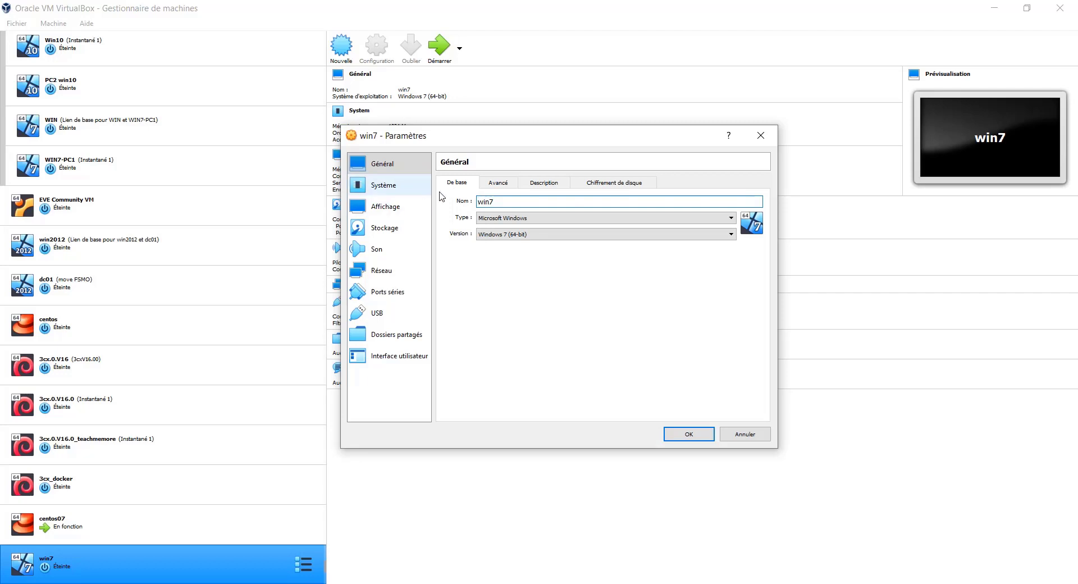
- Set the number of processors to 2 in the win7 machine's system settings
left_click(387, 185)
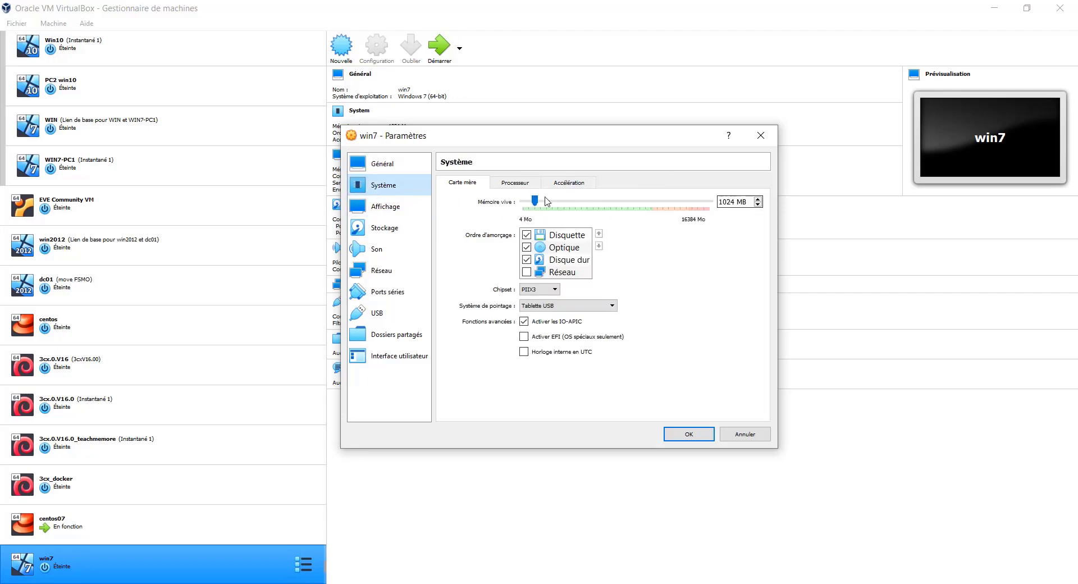
left_click_drag(534, 201, 539, 206)
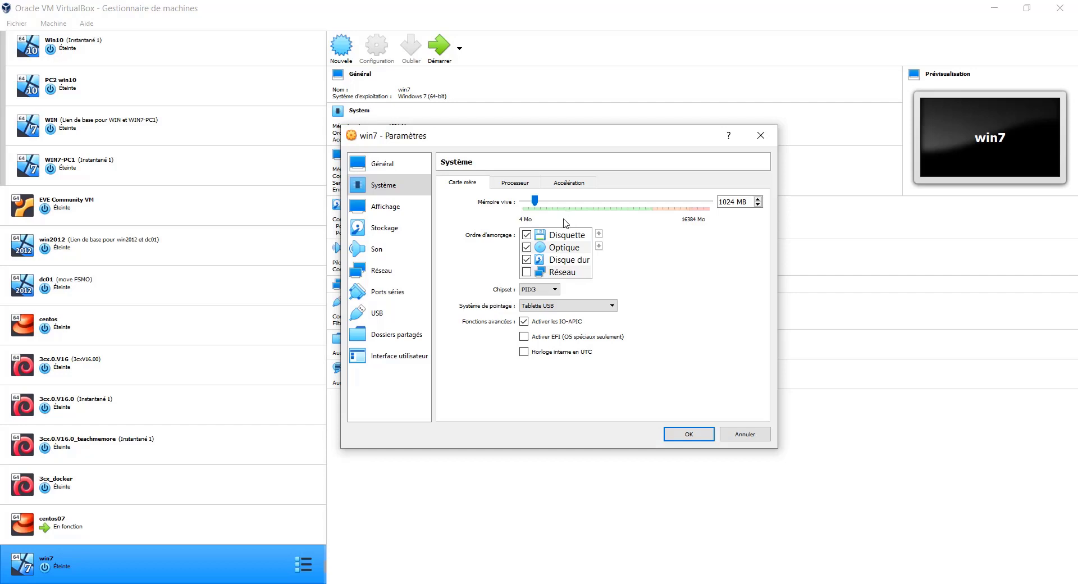
left_click(514, 183)
left_click(758, 200)
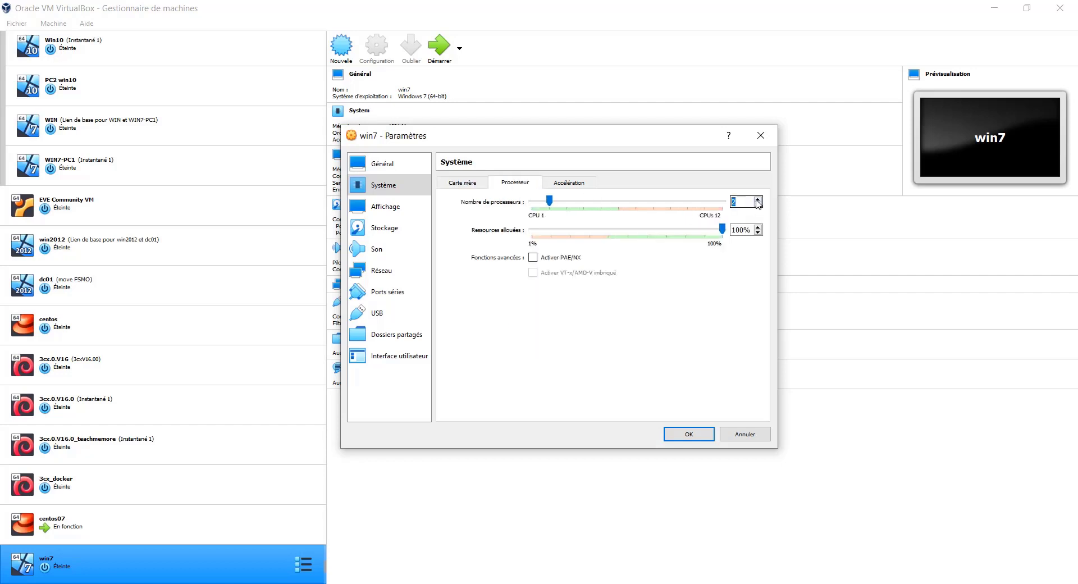
- Examine the acceleration, motherboard and display settings, plus the type options of the SATA storage controller, keeping AHCI
left_click(569, 183)
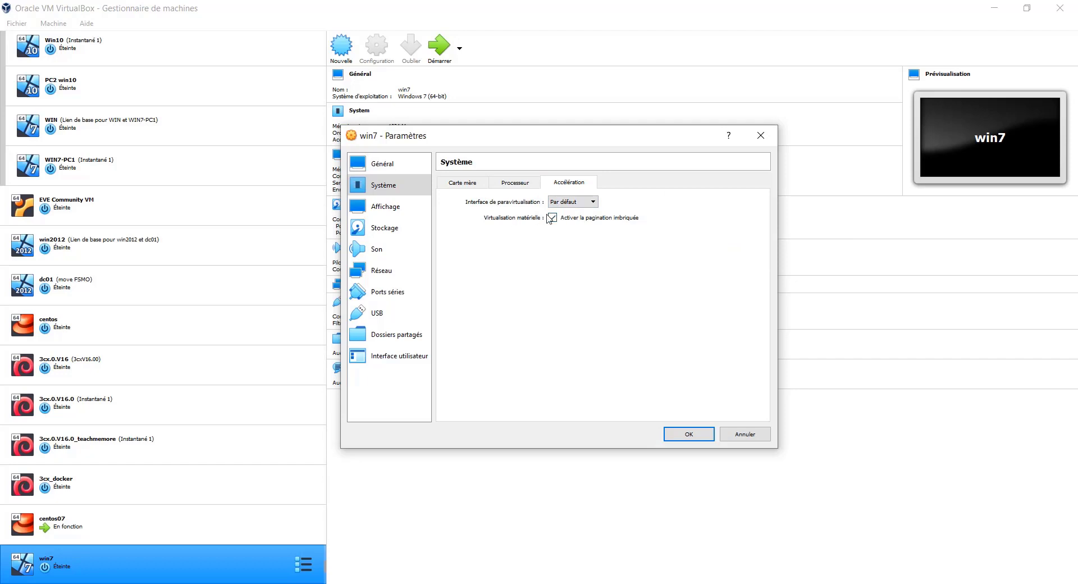
left_click(464, 185)
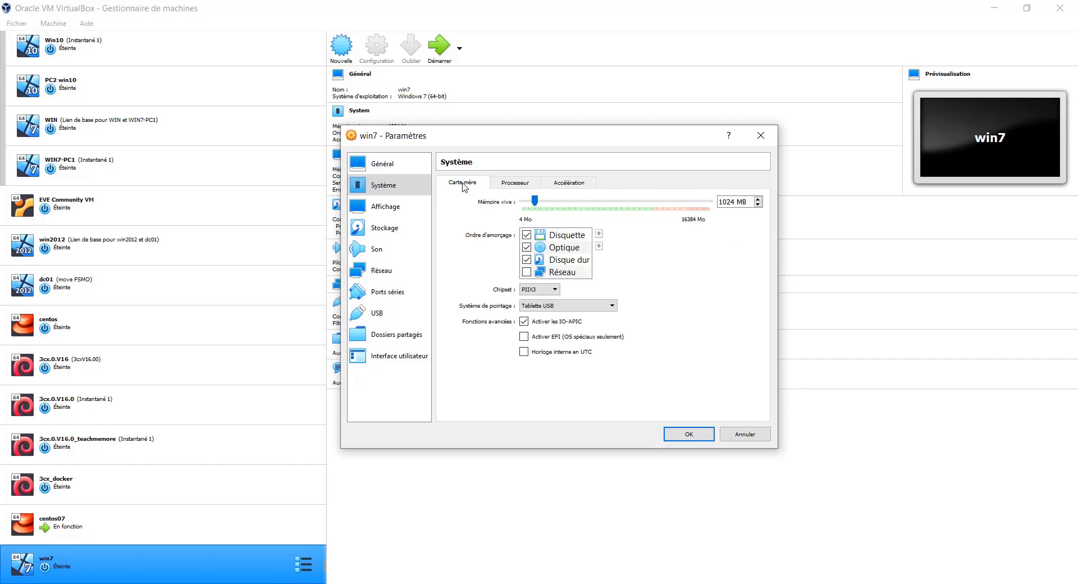
left_click(410, 208)
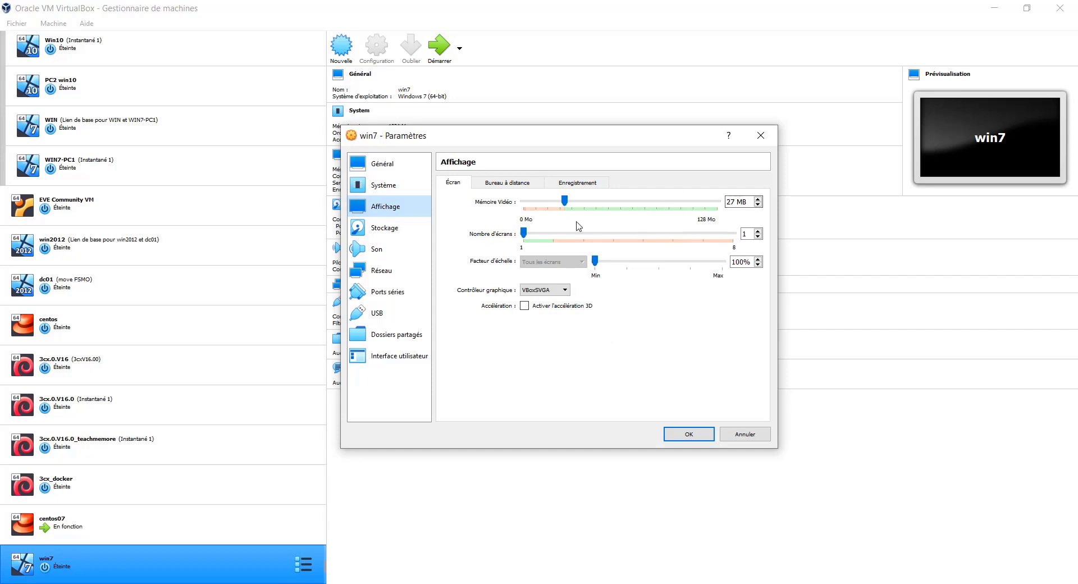
left_click(399, 239)
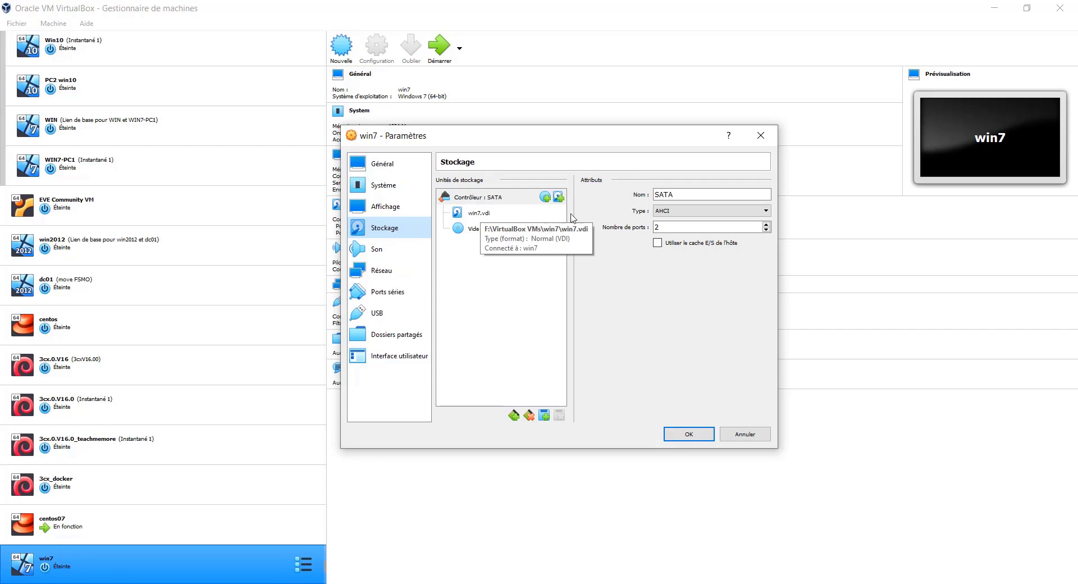
left_click(700, 211)
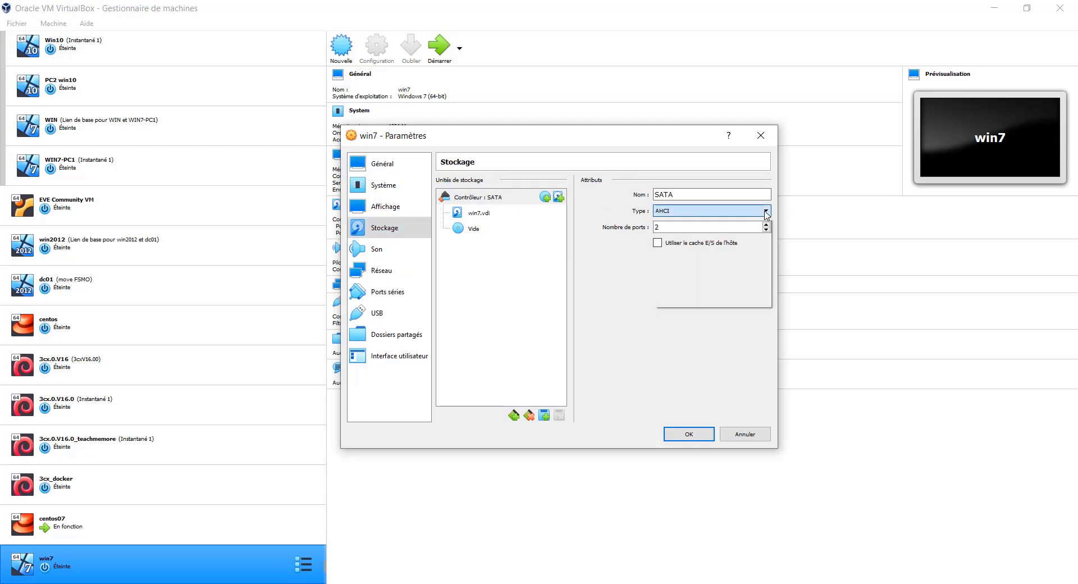
left_click(698, 221)
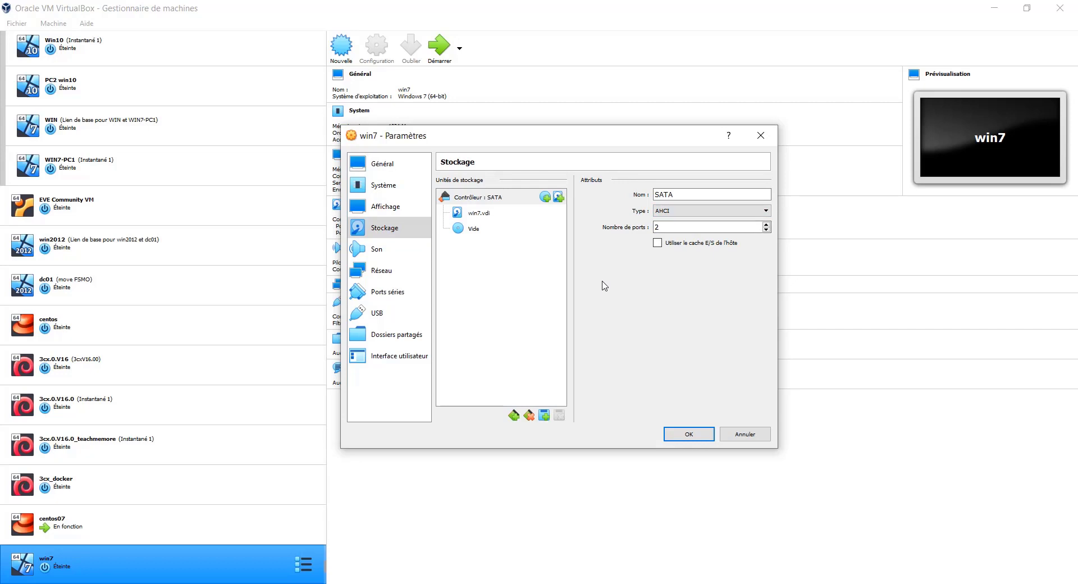
- Add a USB storage controller to the machine's storage devices
left_click(473, 230)
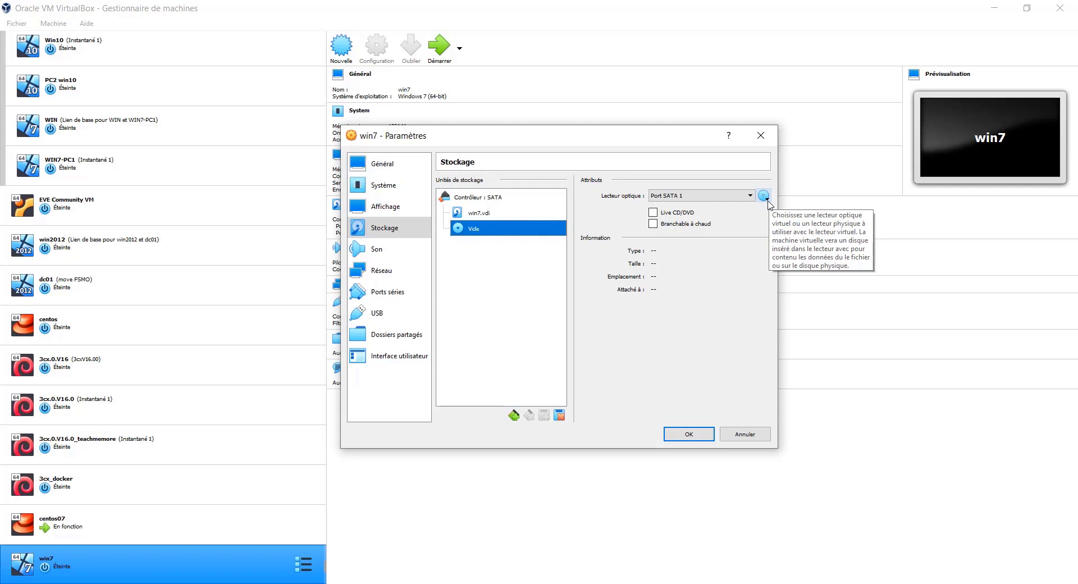
left_click(515, 416)
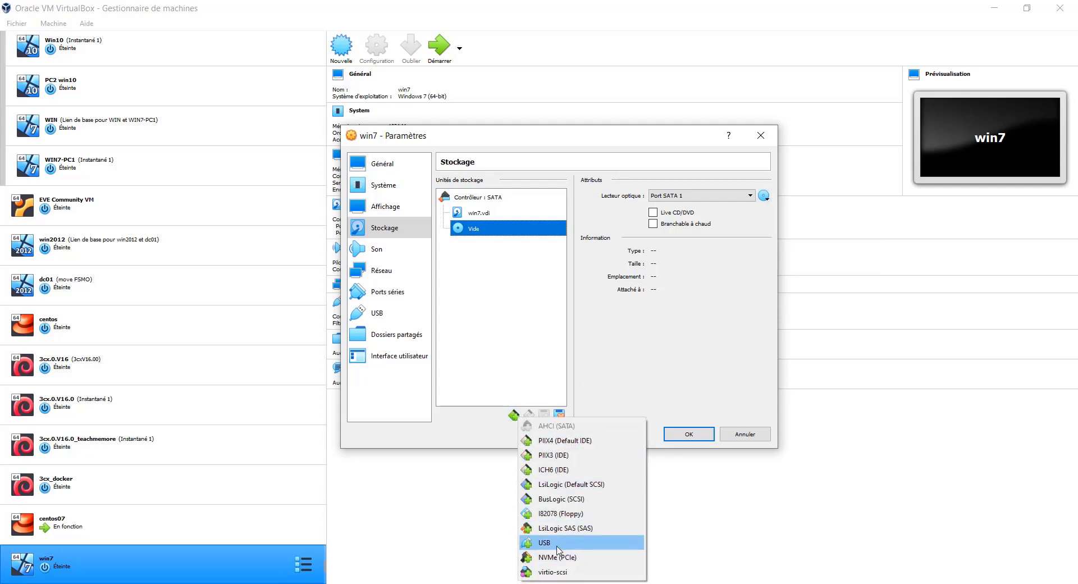
left_click(593, 549)
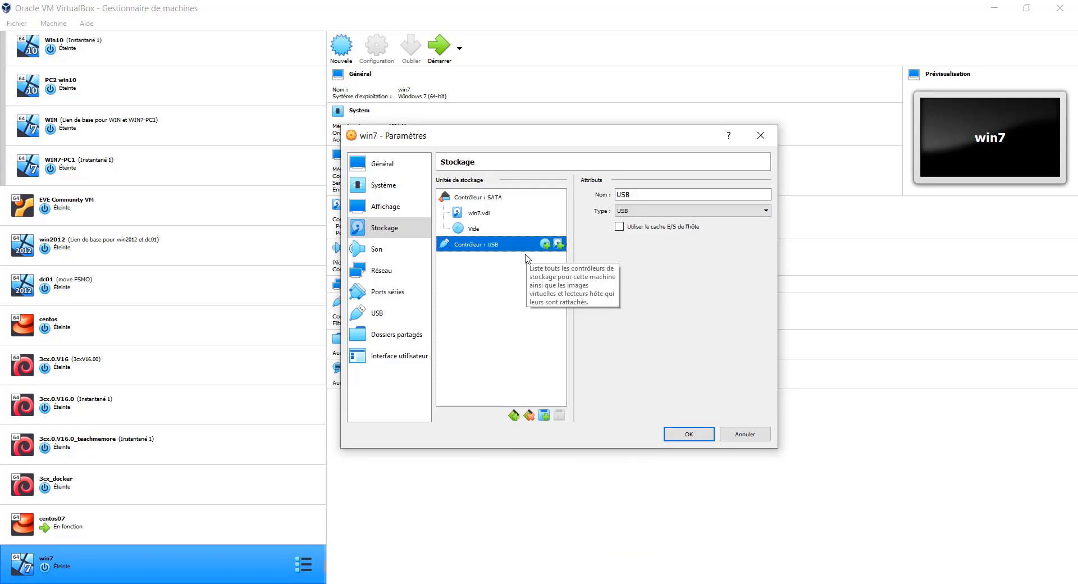
- Load the disk file Win7_Pro_SP1_French_x64.iso from the SYSTEMES D'EXPLOITATION folder on data (D:) into the empty optical drive
left_click(474, 231)
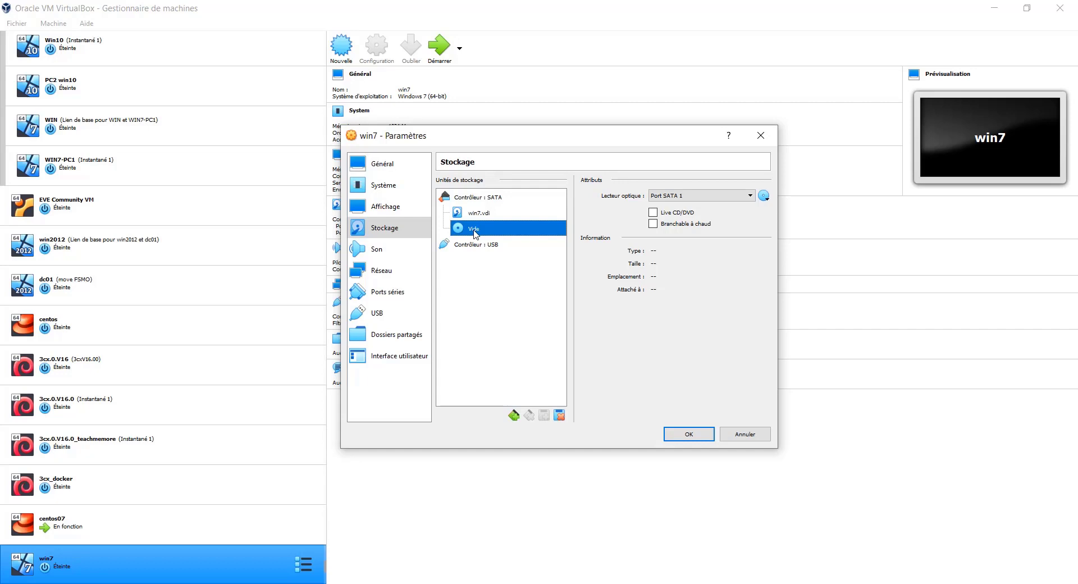
left_click(764, 197)
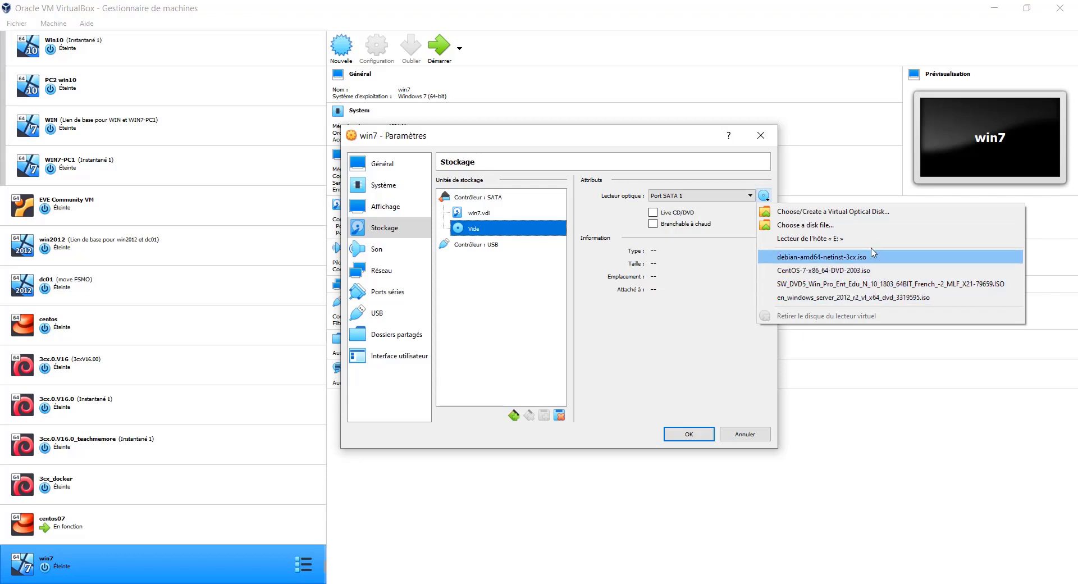
left_click(829, 225)
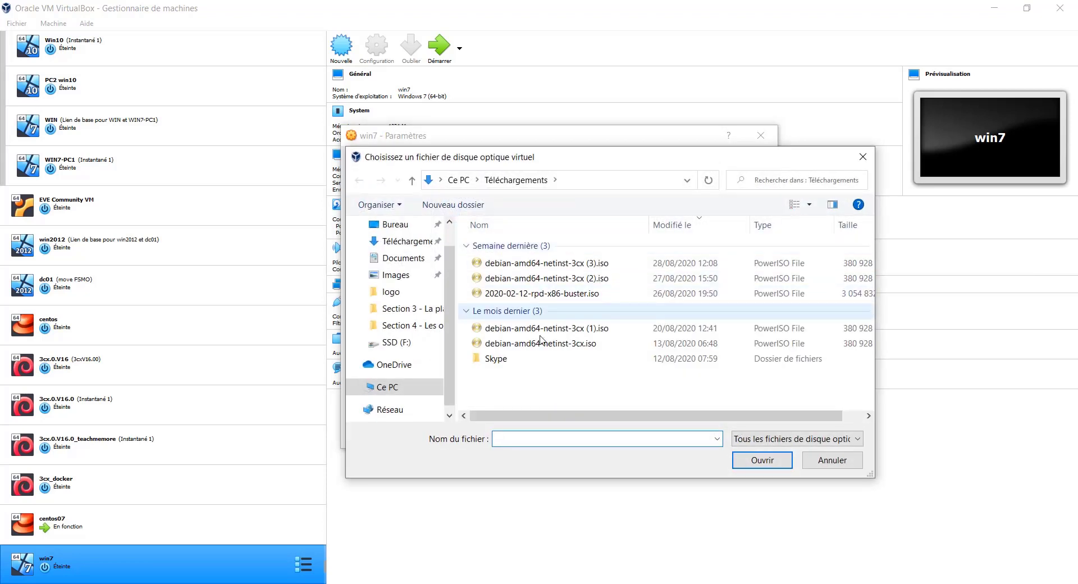
left_click(555, 344)
left_click(556, 345)
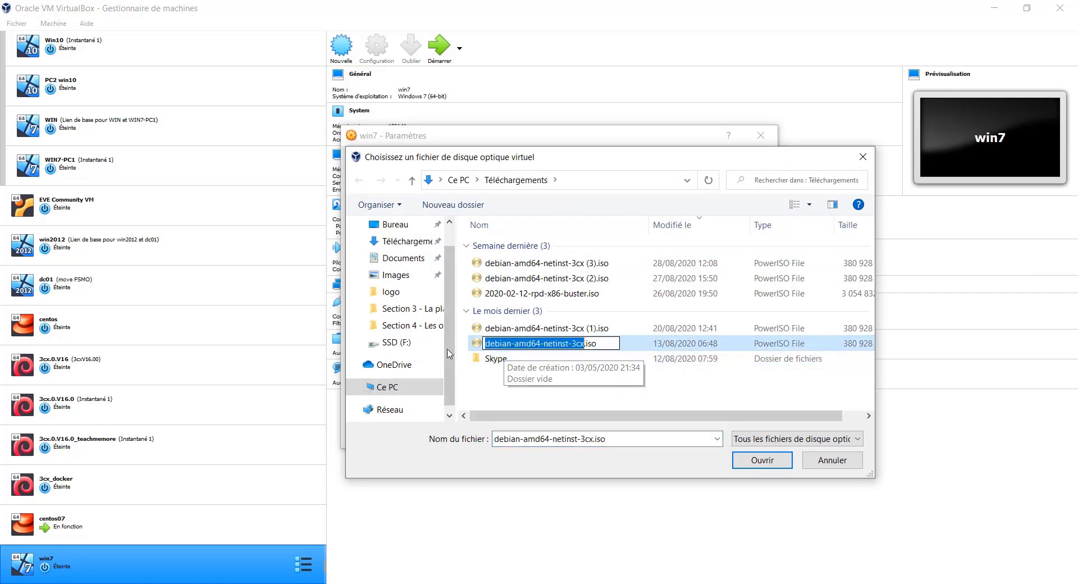
left_click(386, 388)
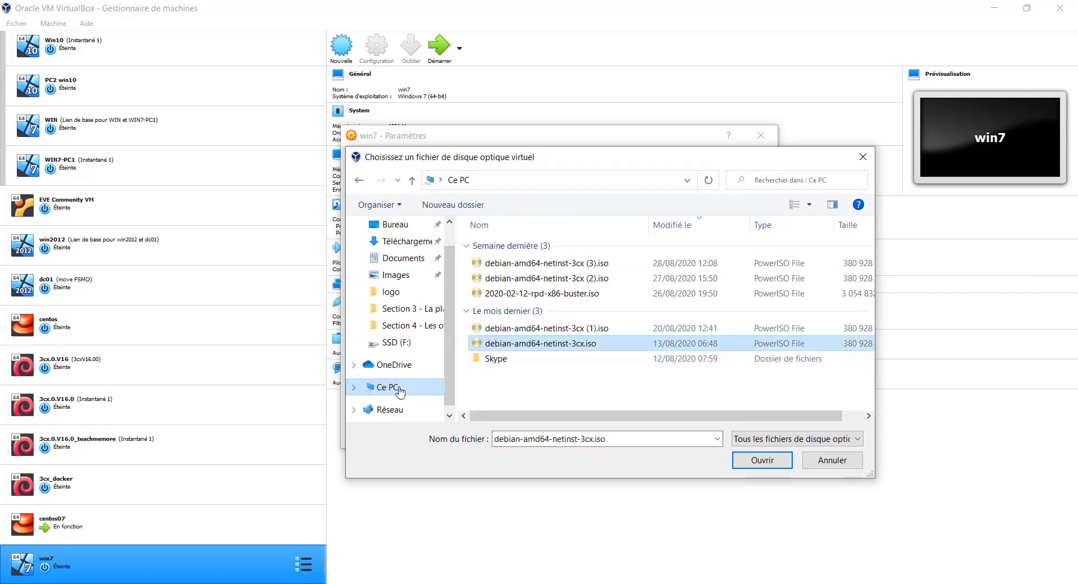
scroll(556, 354, "down", 3)
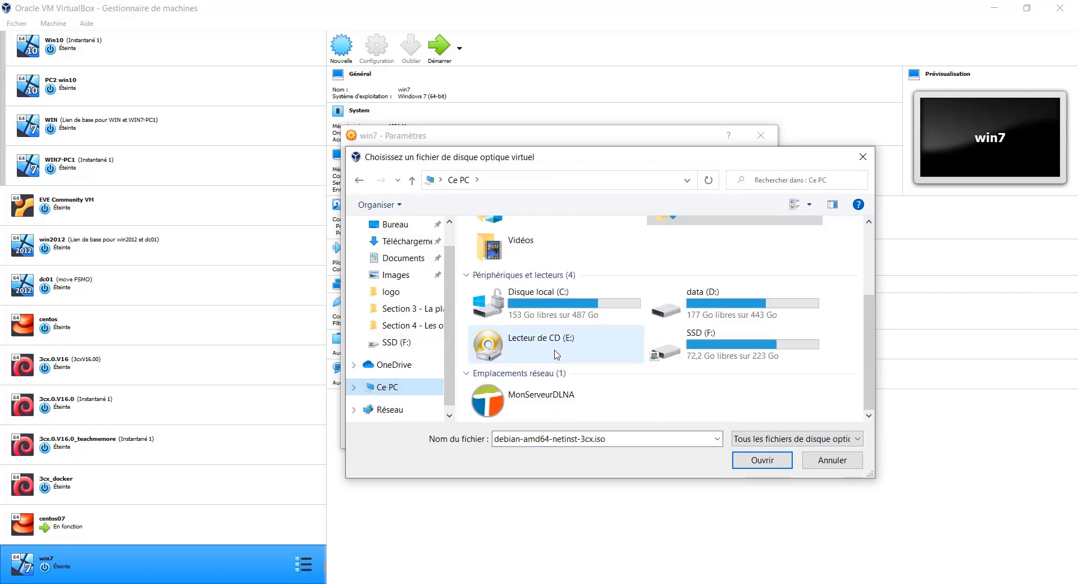
double_click(701, 303)
double_click(522, 337)
left_click(512, 308)
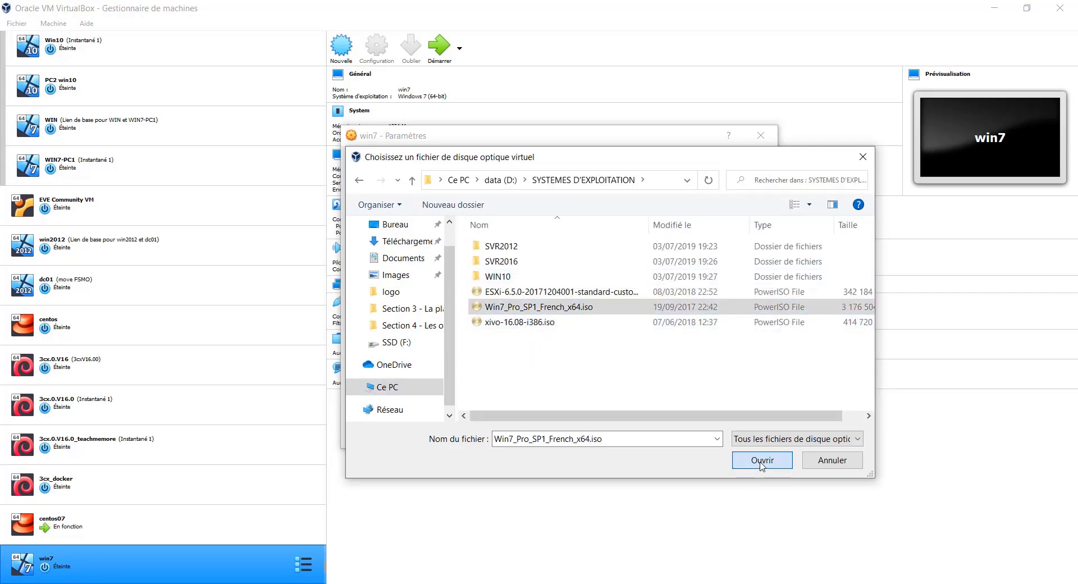
key("Tab")
key("Return")
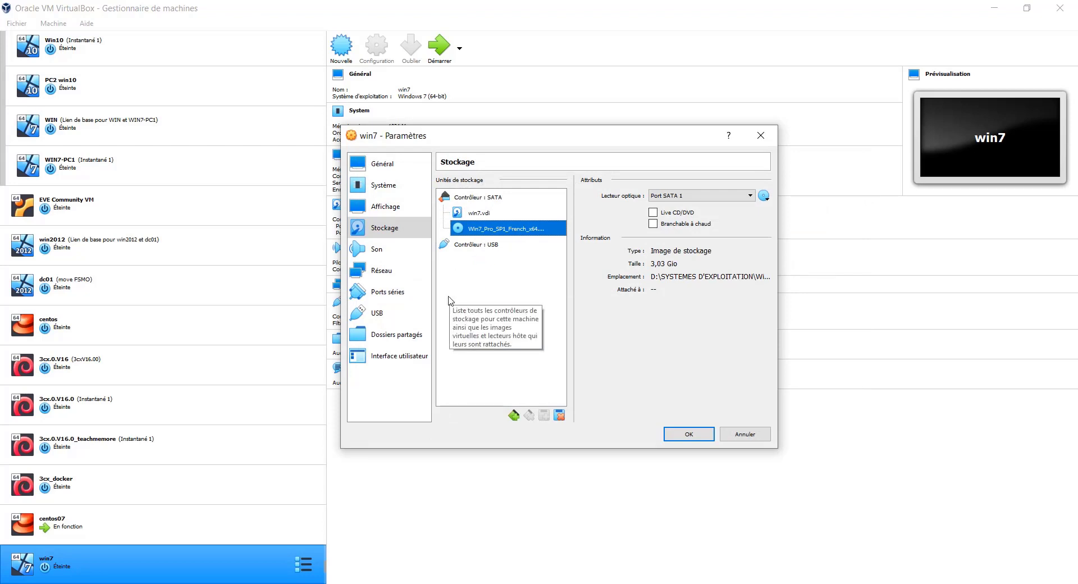
- Review the network access modes of adapter 1 and set it to bridged access (Accès par pont)
left_click(385, 275)
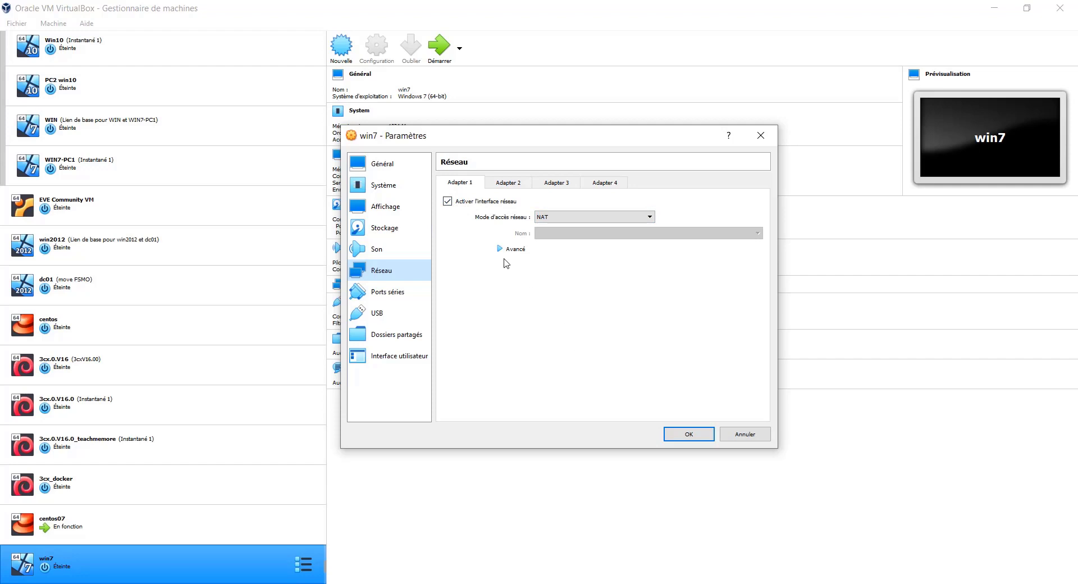
left_click(566, 221)
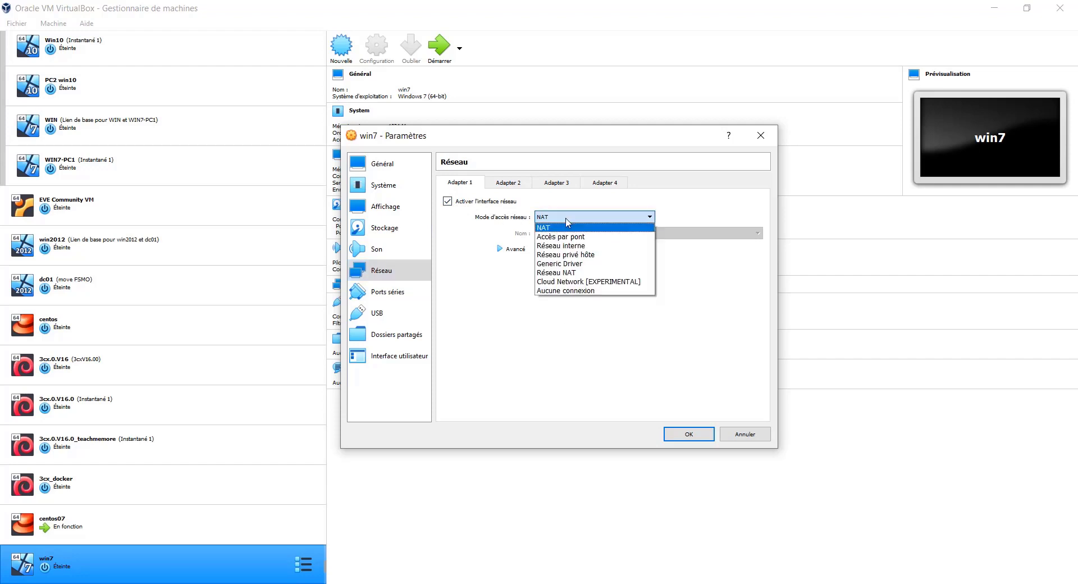
left_click(566, 228)
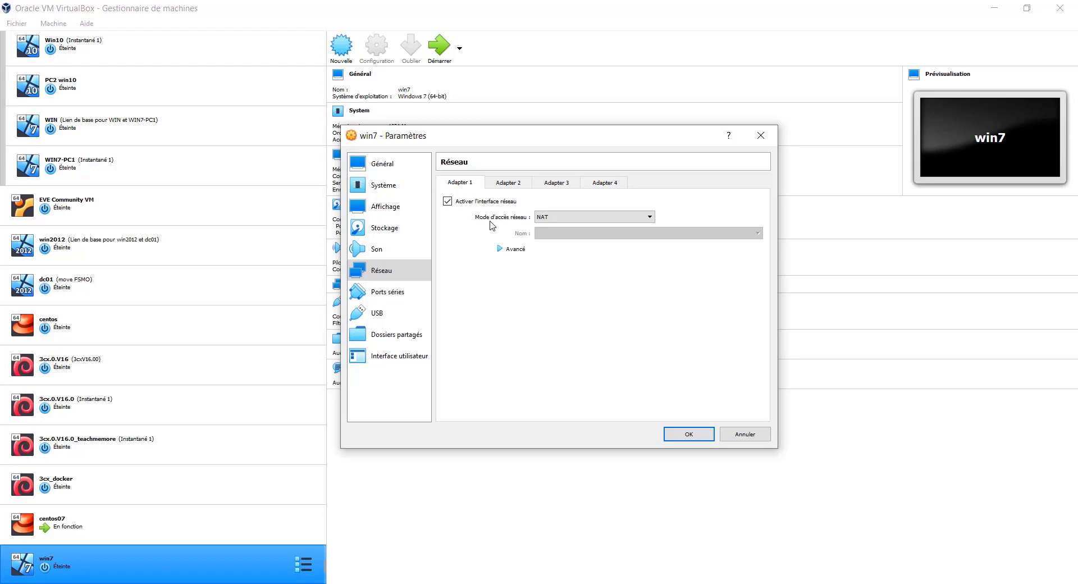
left_click(563, 217)
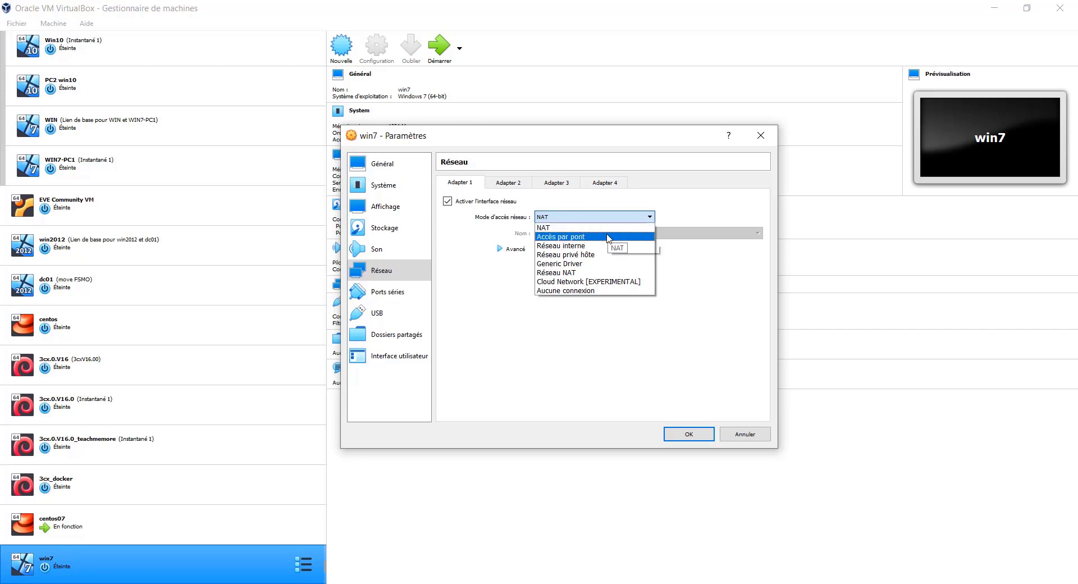
left_click(581, 238)
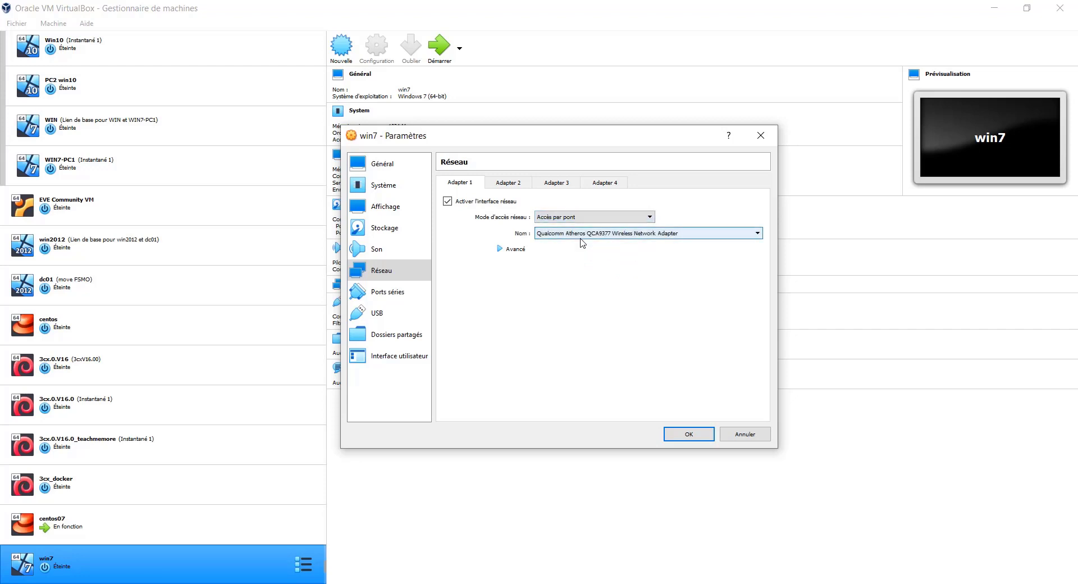
- Examine the host interfaces available for adapter 1's bridge, keeping Qualcomm Atheros QCA9377 Wireless Network Adapter
left_click(619, 240)
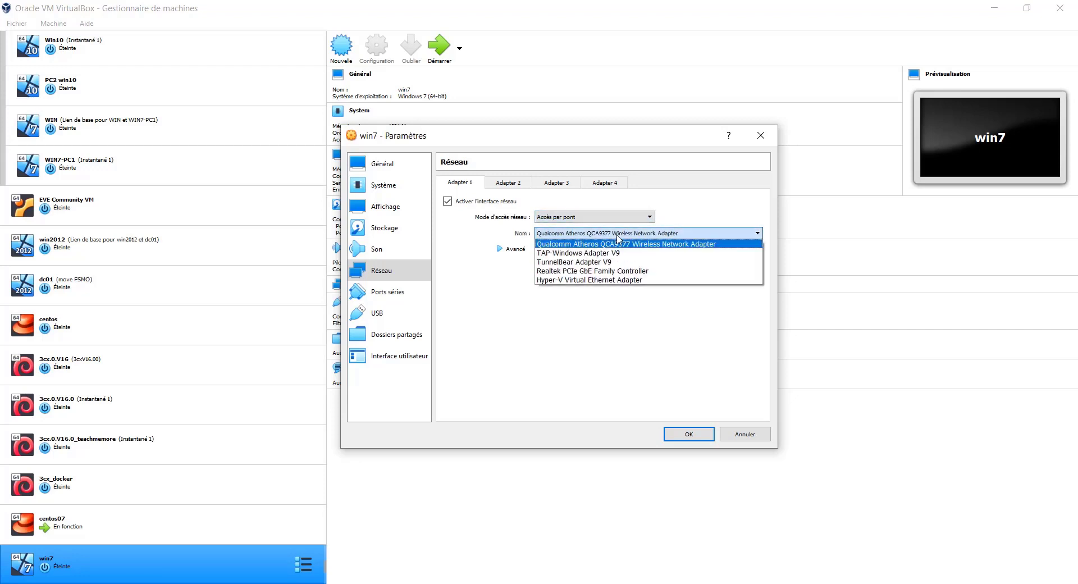
left_click(619, 240)
left_click(596, 236)
left_click(592, 237)
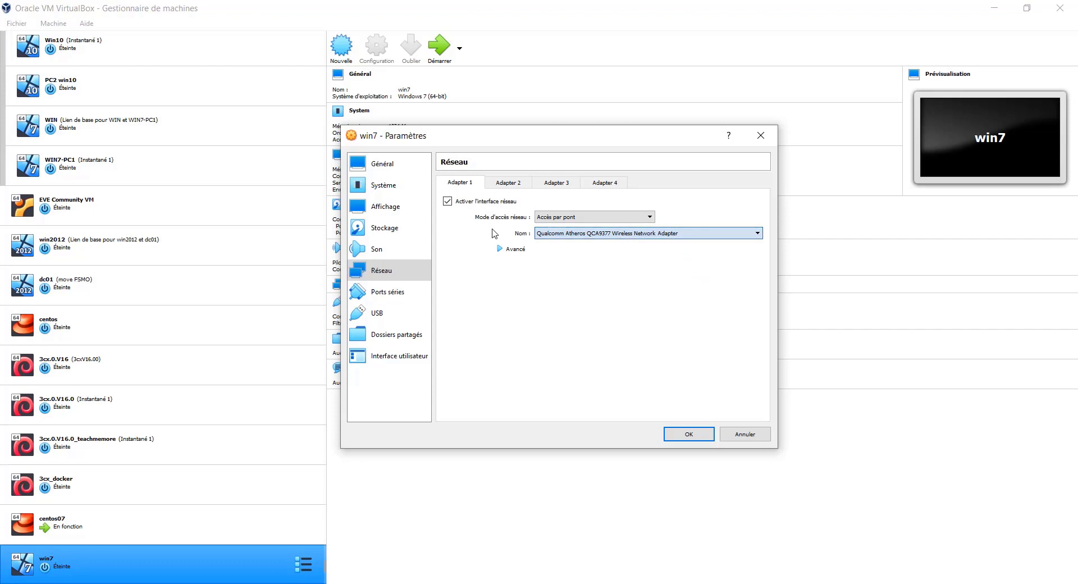
left_click(631, 240)
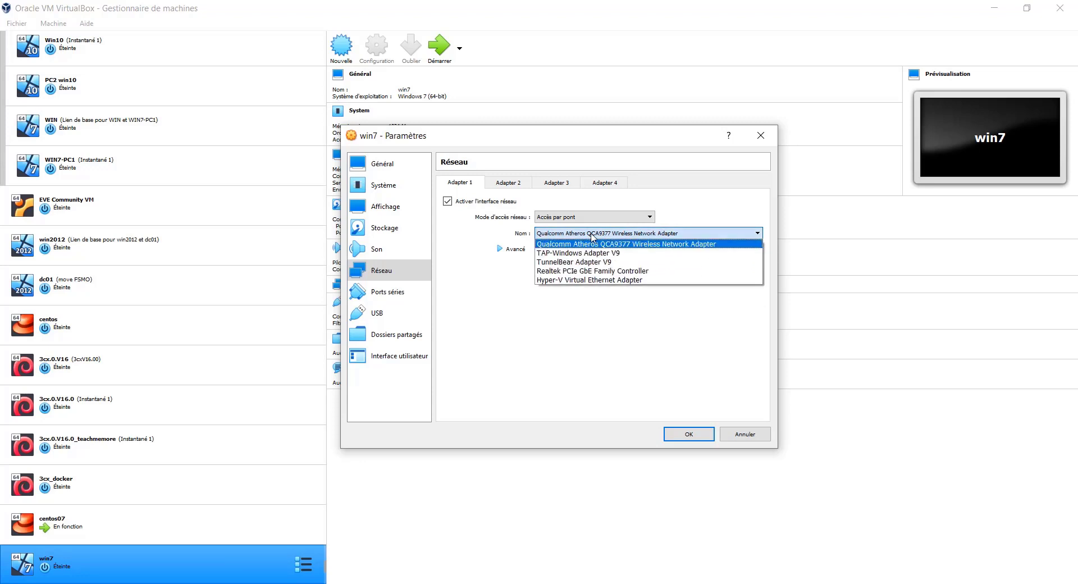
left_click(617, 237)
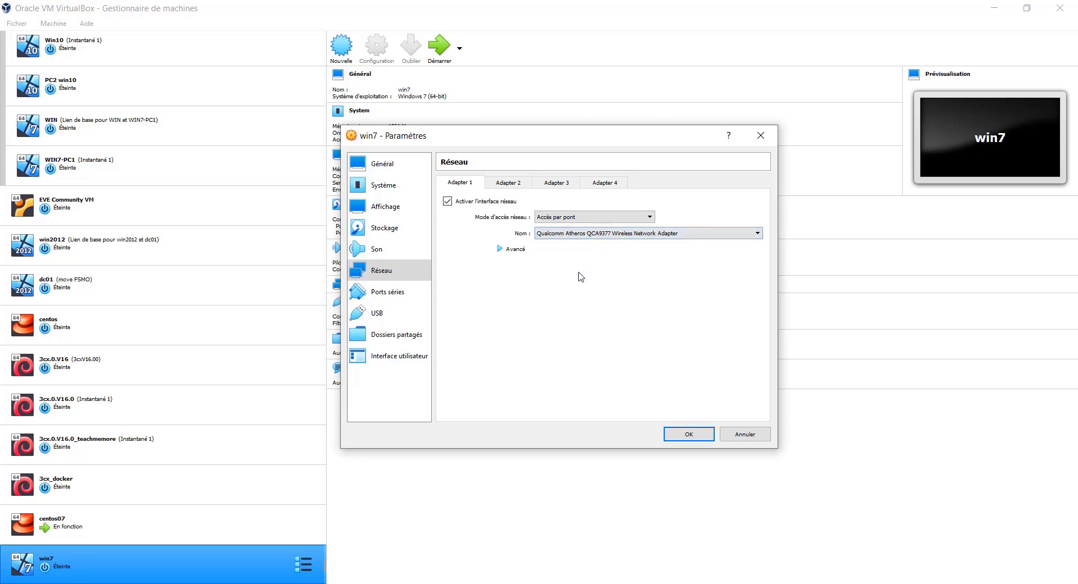
- Enable network adapter 2, try the internal network mode (Réseau interne), and set its access mode to Réseau privé hôte
left_click(515, 190)
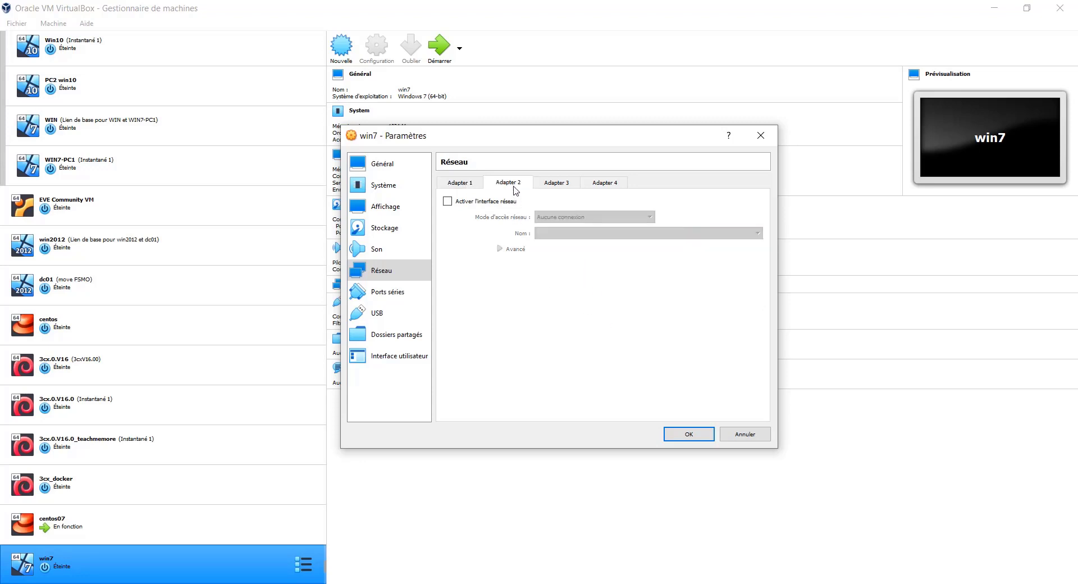
left_click(468, 202)
left_click(580, 218)
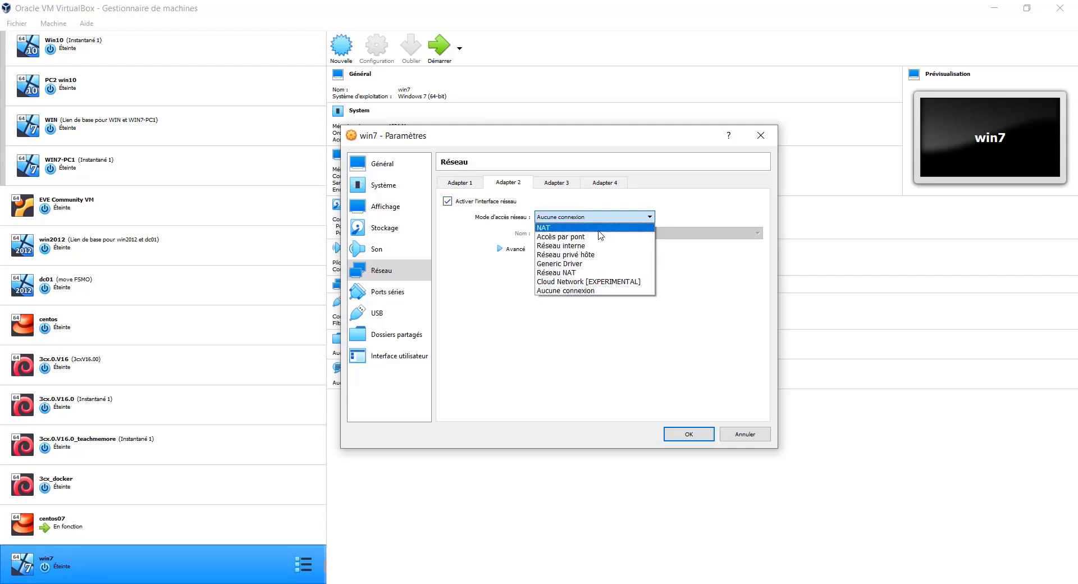
left_click(594, 245)
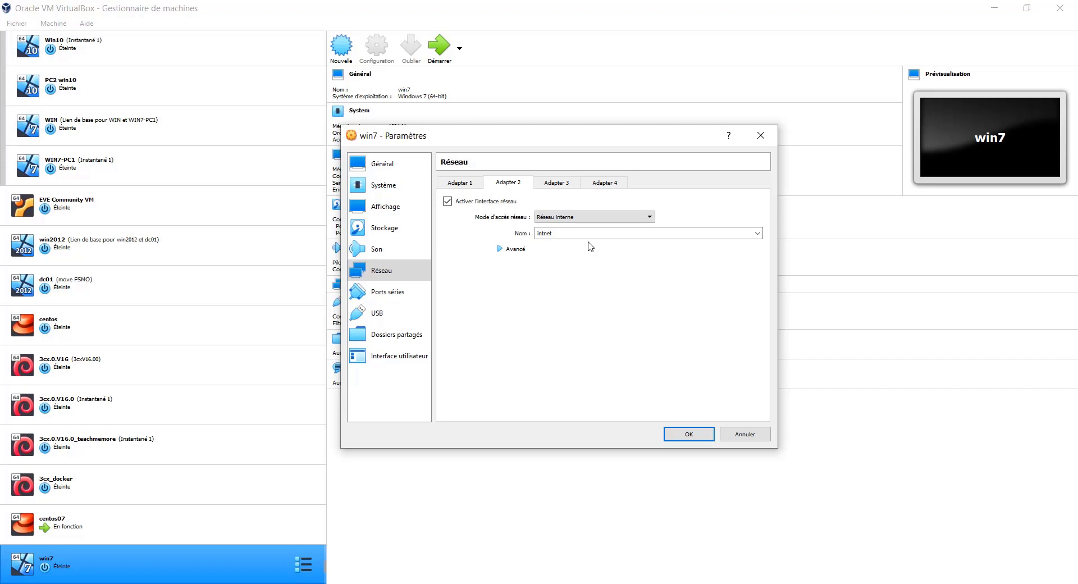
left_click(571, 218)
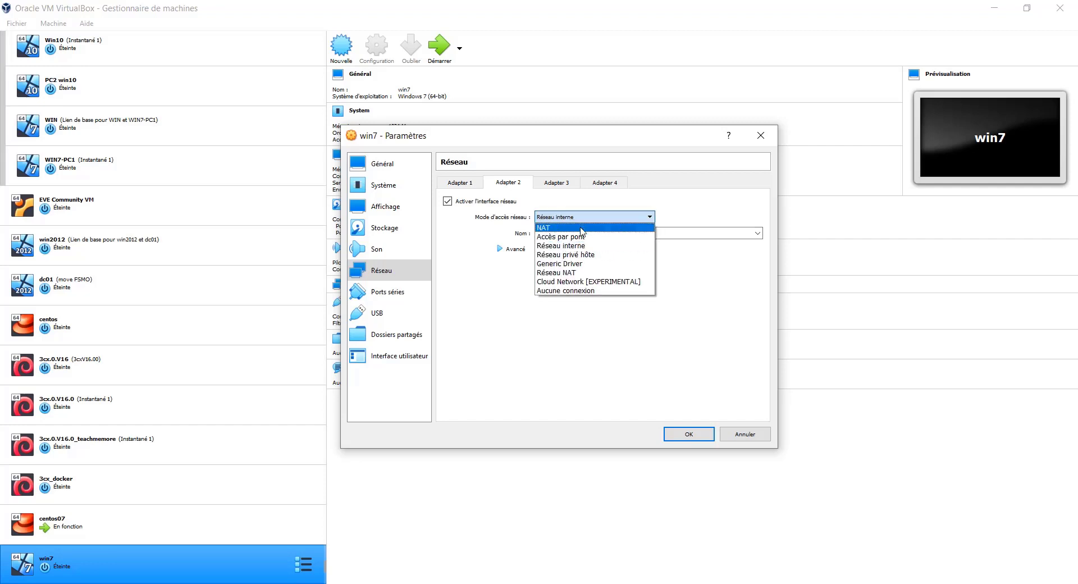
left_click(596, 256)
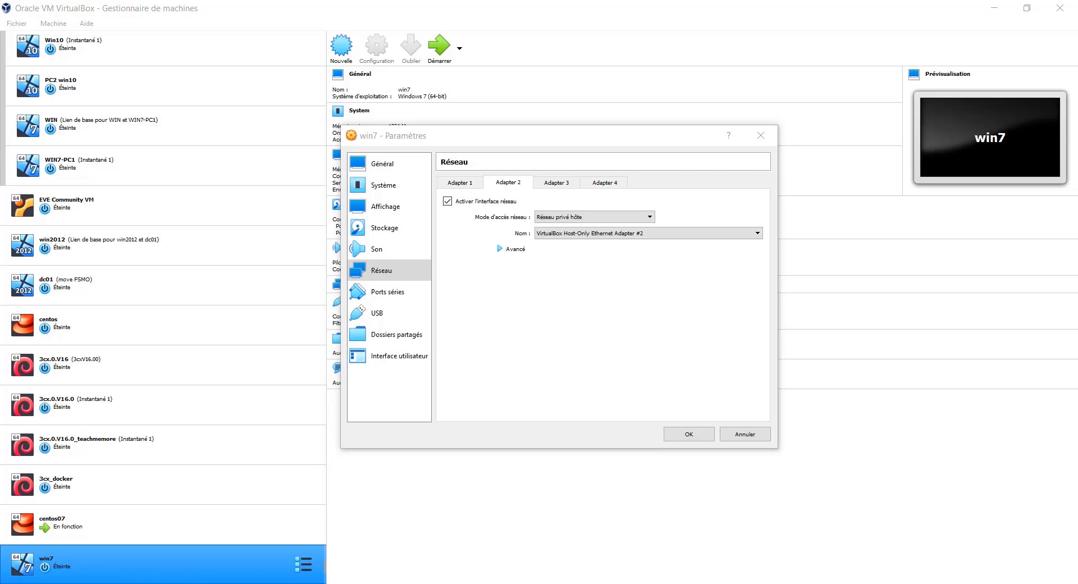
- Switch to the Windows network settings and open the host's network connections from Centre Réseau et partage
left_click_drag(1, 168, 636, 103)
left_click(718, 107)
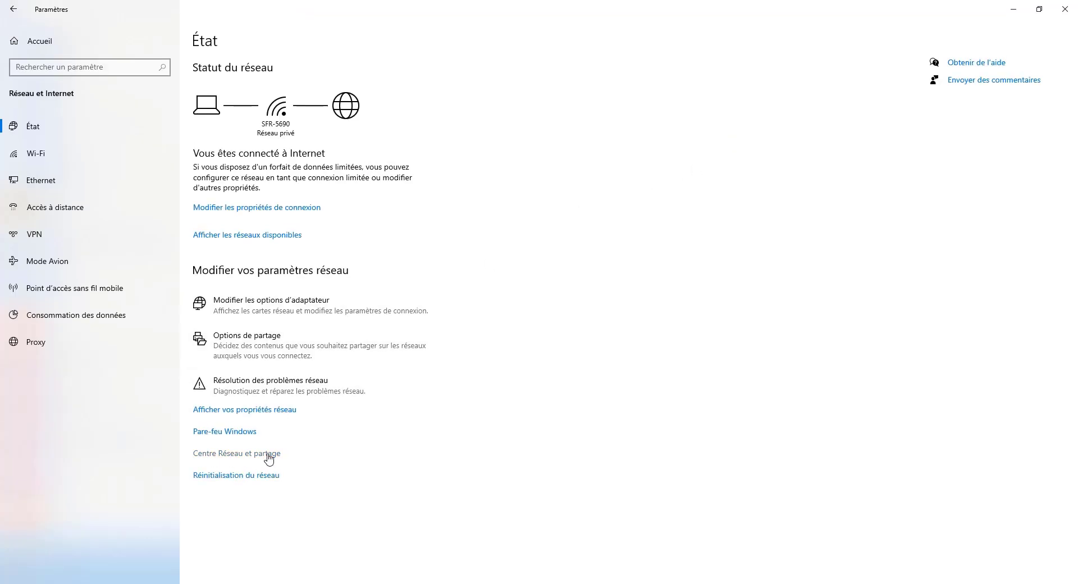
left_click(268, 459)
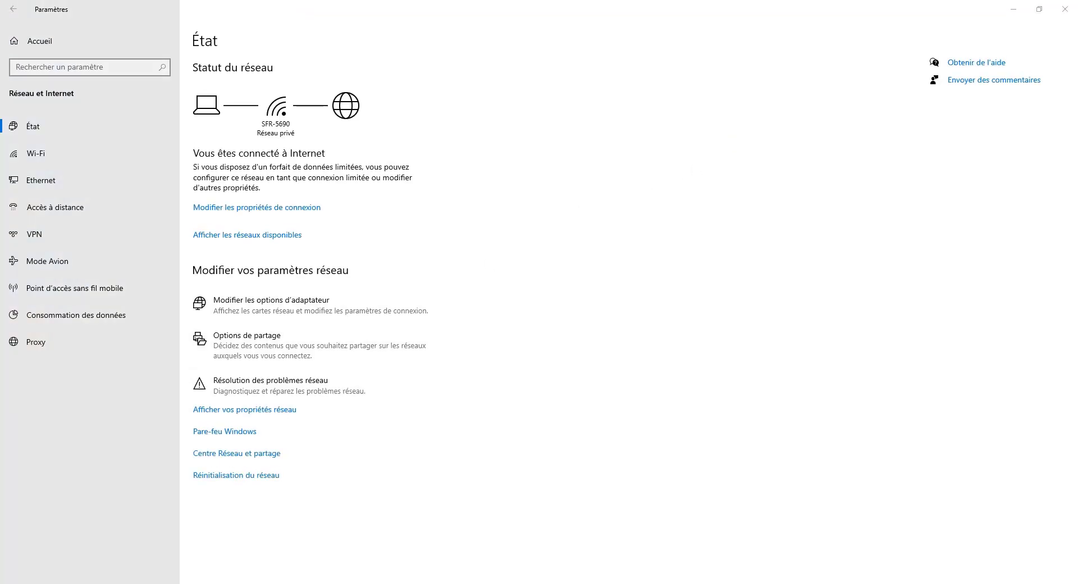
left_click_drag(676, 310, 935, 425)
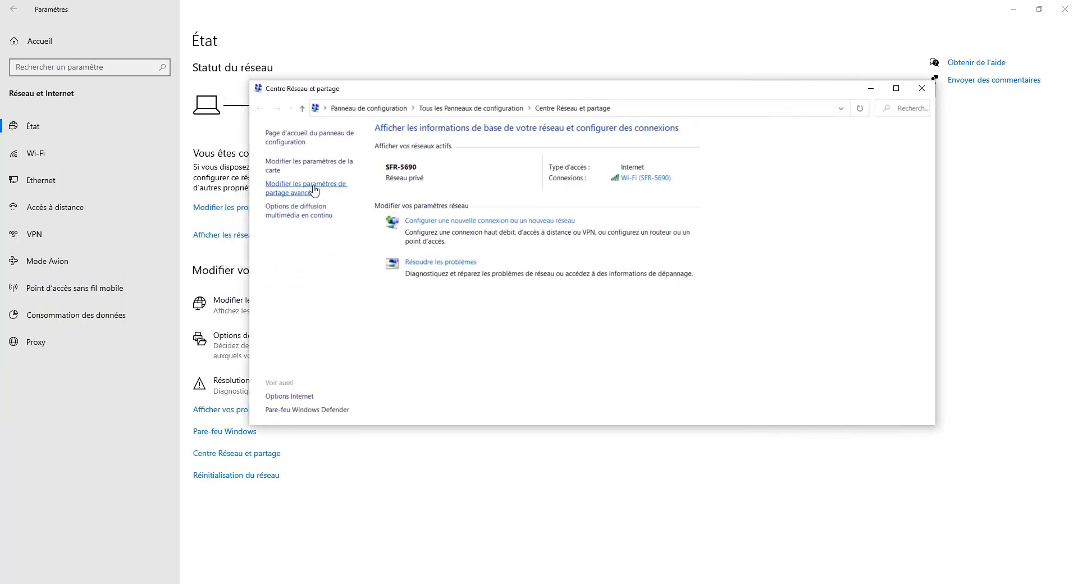
left_click(313, 166)
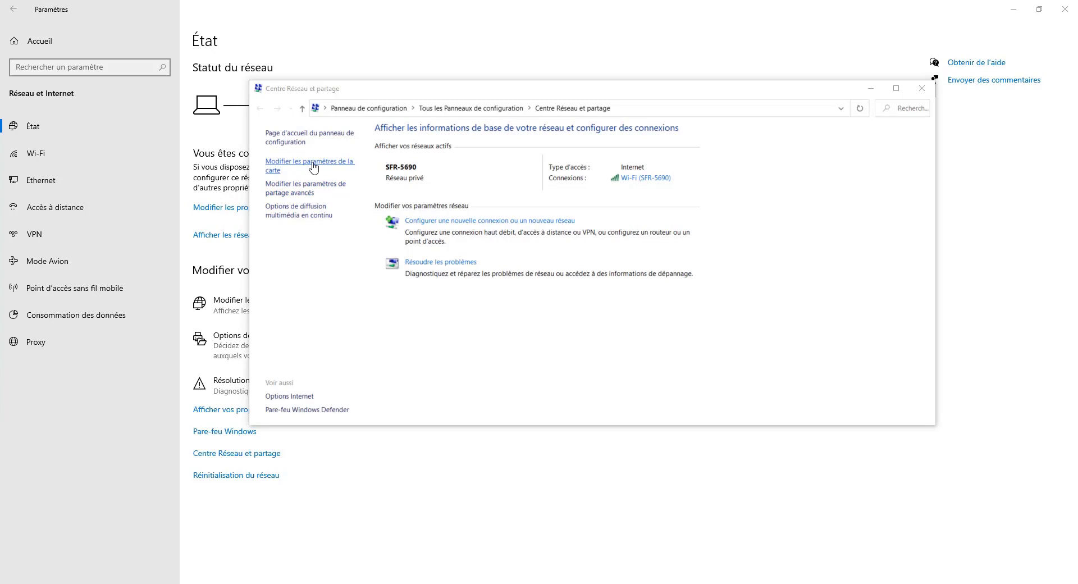
left_click(496, 222)
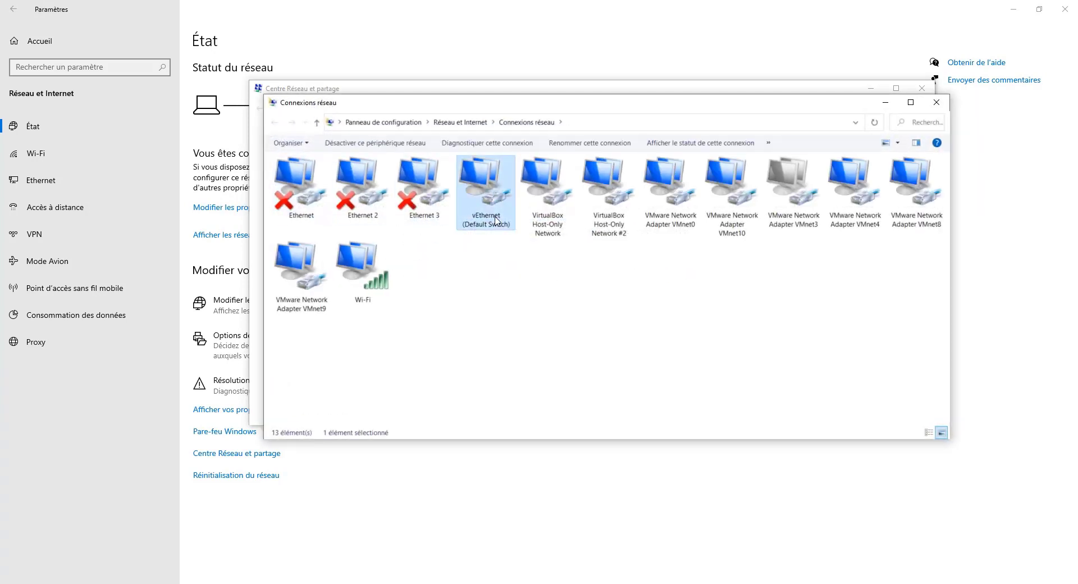
- View the status and connection details of the host's VirtualBox Host-Only Network adapter
left_click(559, 214)
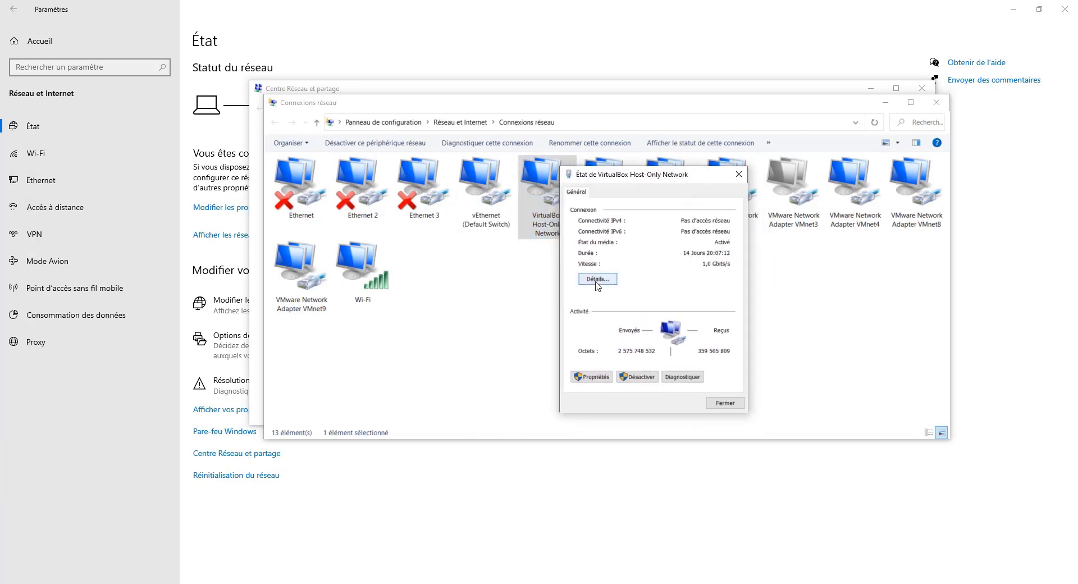
left_click(598, 280)
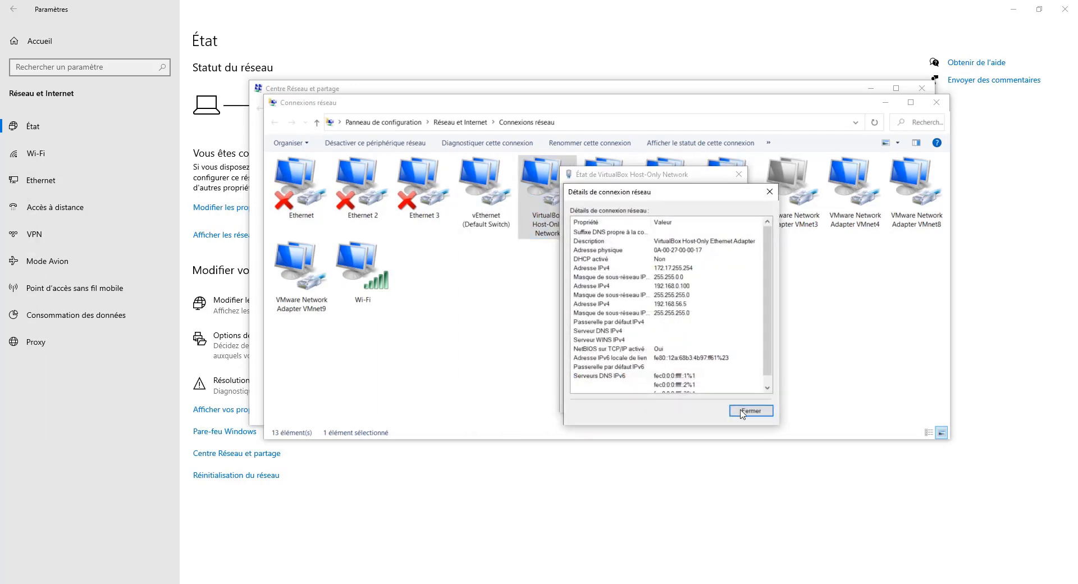
left_click(769, 191)
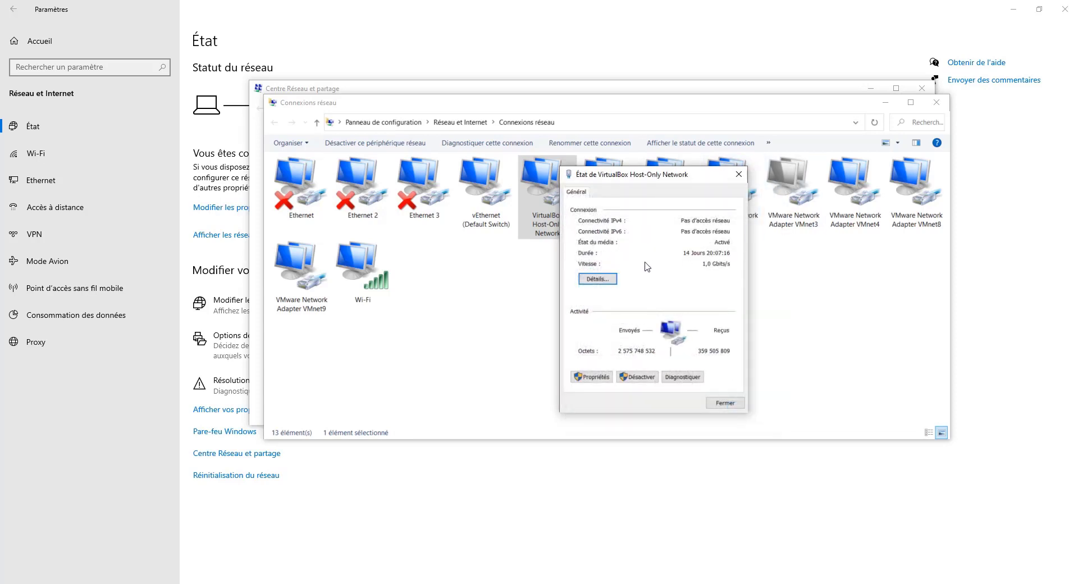
left_click_drag(637, 179, 597, 138)
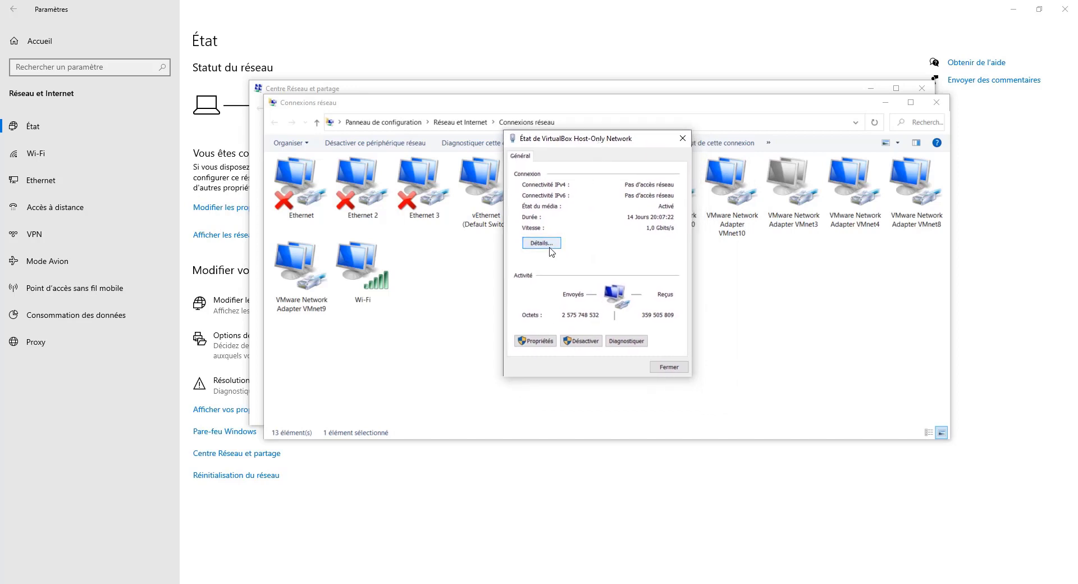
left_click(681, 138)
- Review the Internet Protocol version 4 (TCP/IPv4) properties of VirtualBox Host-Only Network and leave them without saving changes
right_click(553, 191)
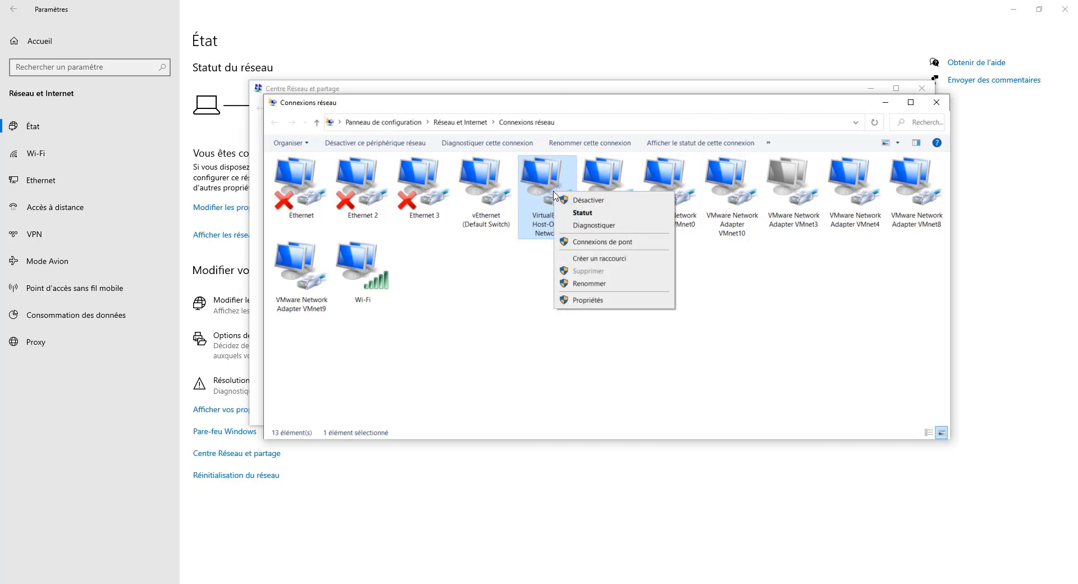
left_click(586, 300)
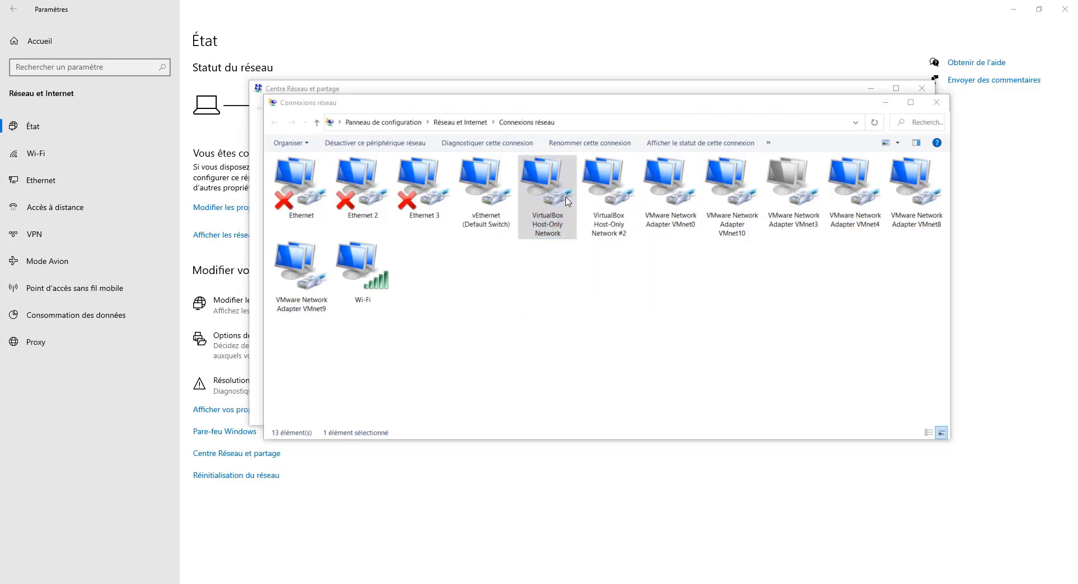
left_click(386, 290)
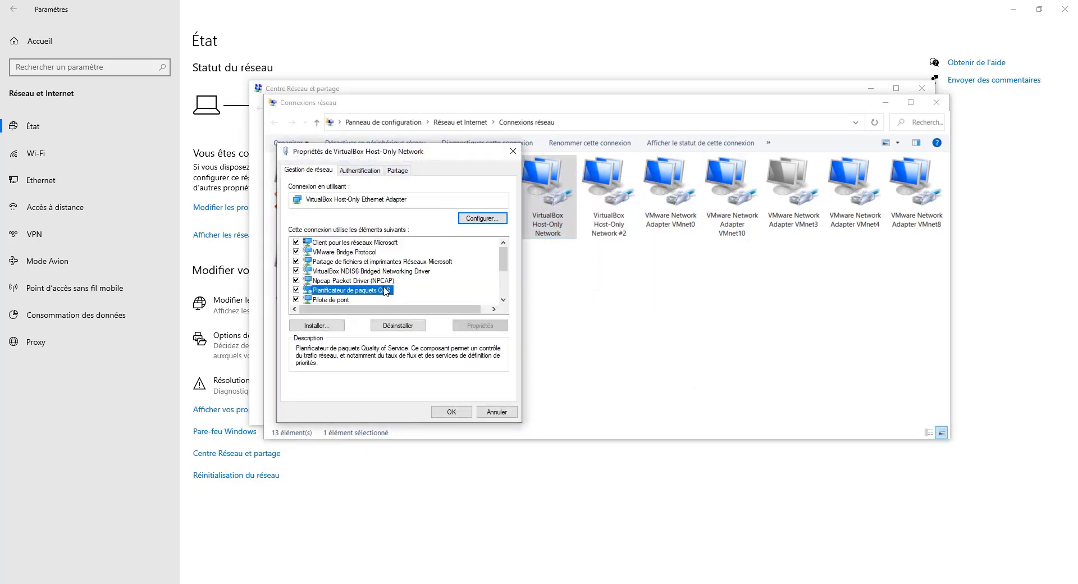
scroll(386, 290, "down", 2)
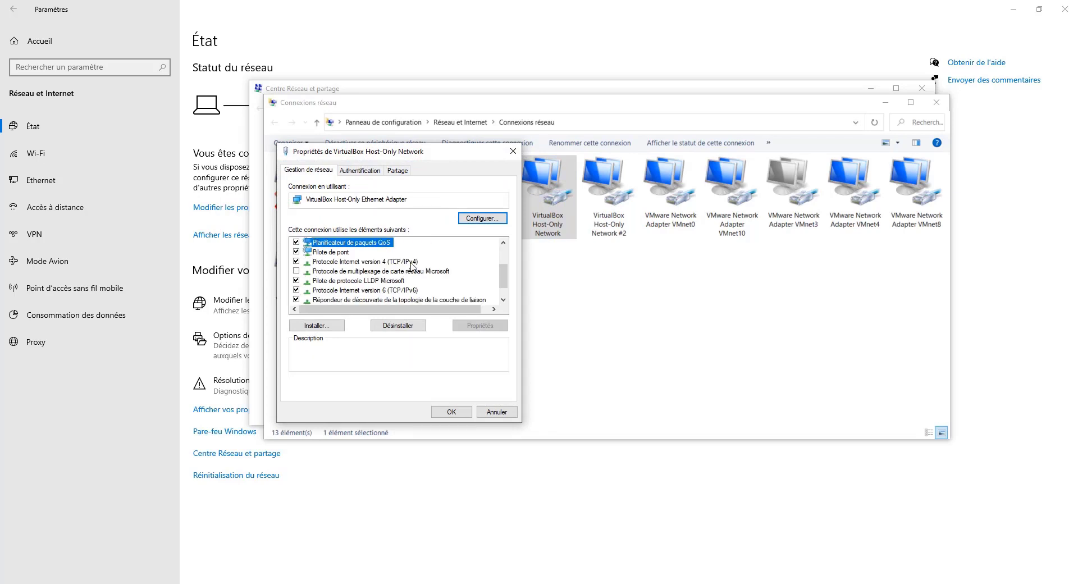
double_click(413, 262)
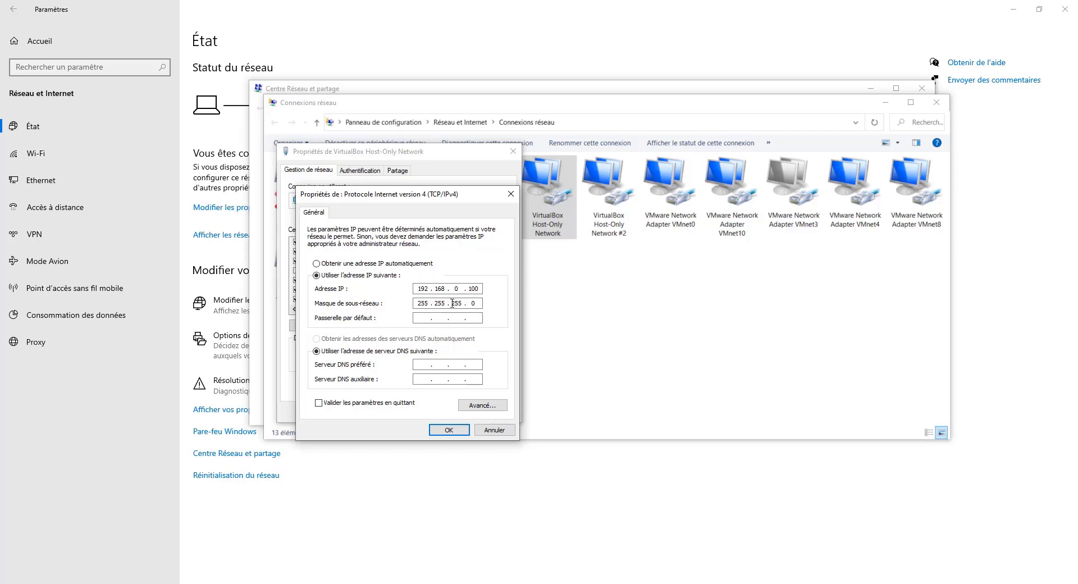
left_click(494, 430)
left_click(489, 413)
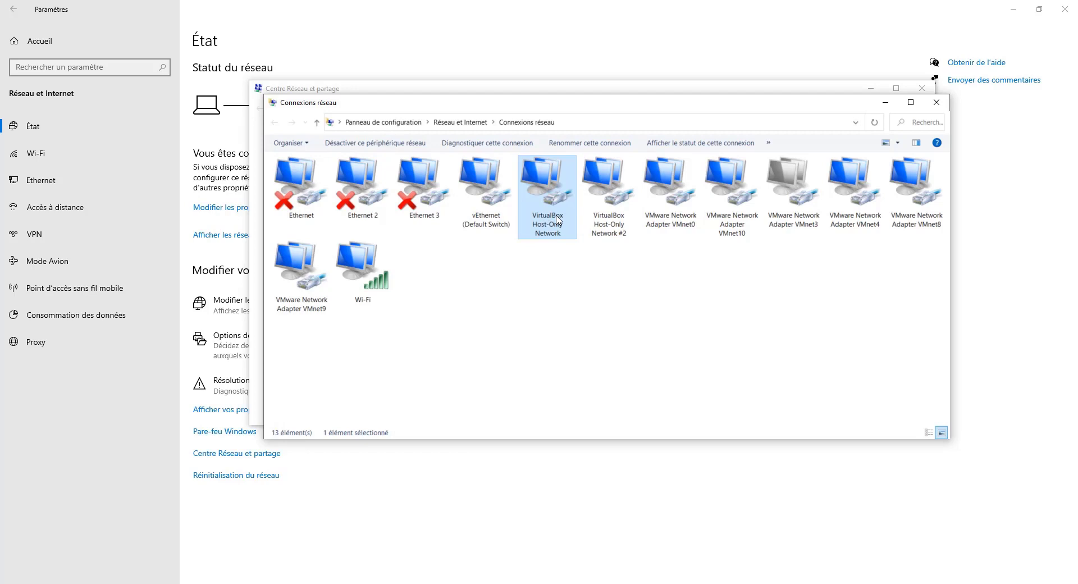
- Locate VirtualBox Host-Only Network #2 among the connections, close the network windows, and return to the win7 settings in VirtualBox
left_click(610, 221)
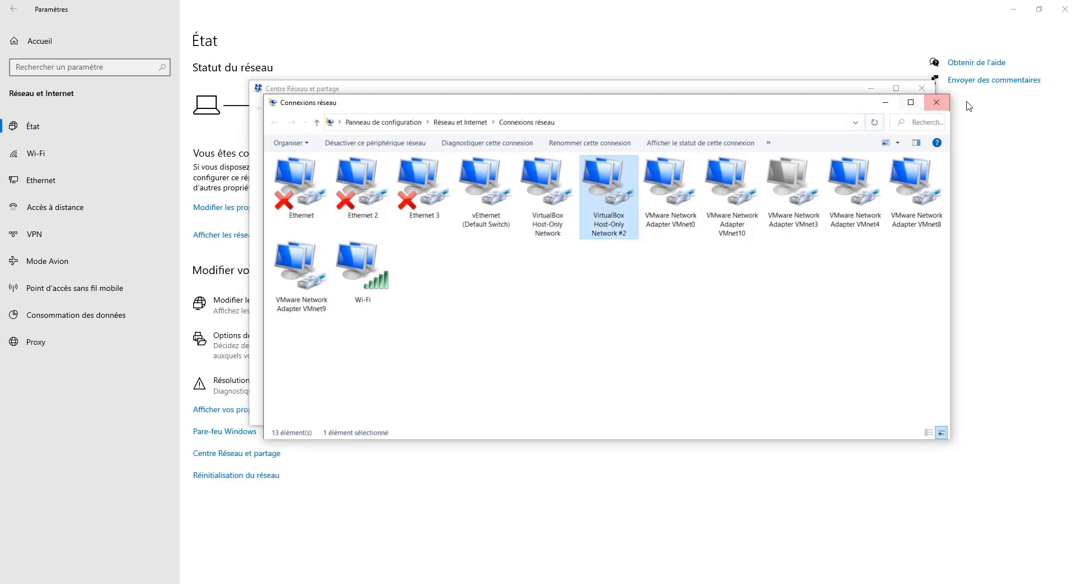
left_click(936, 101)
left_click(872, 94)
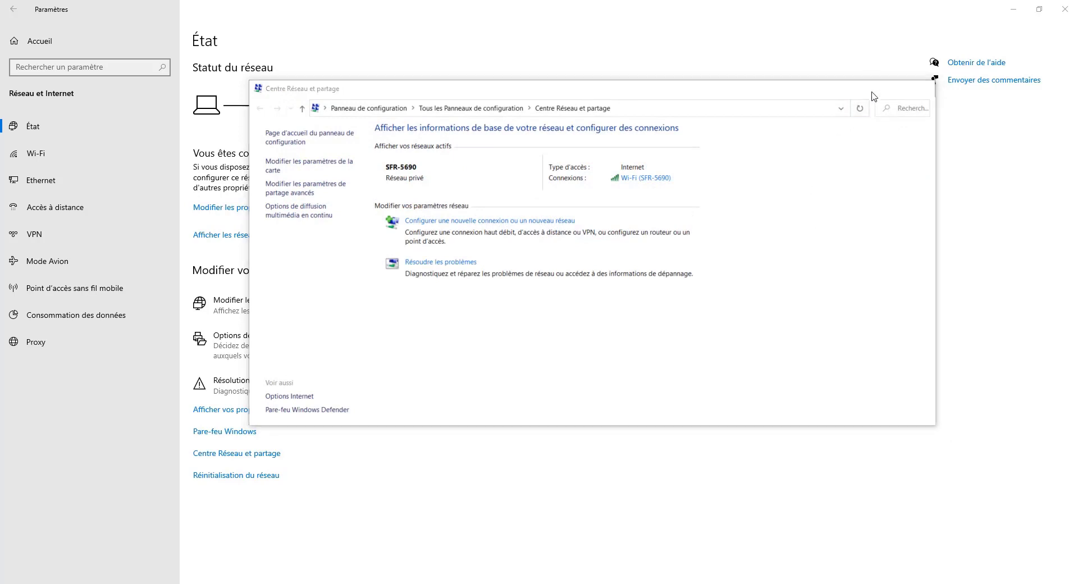
left_click(1013, 9)
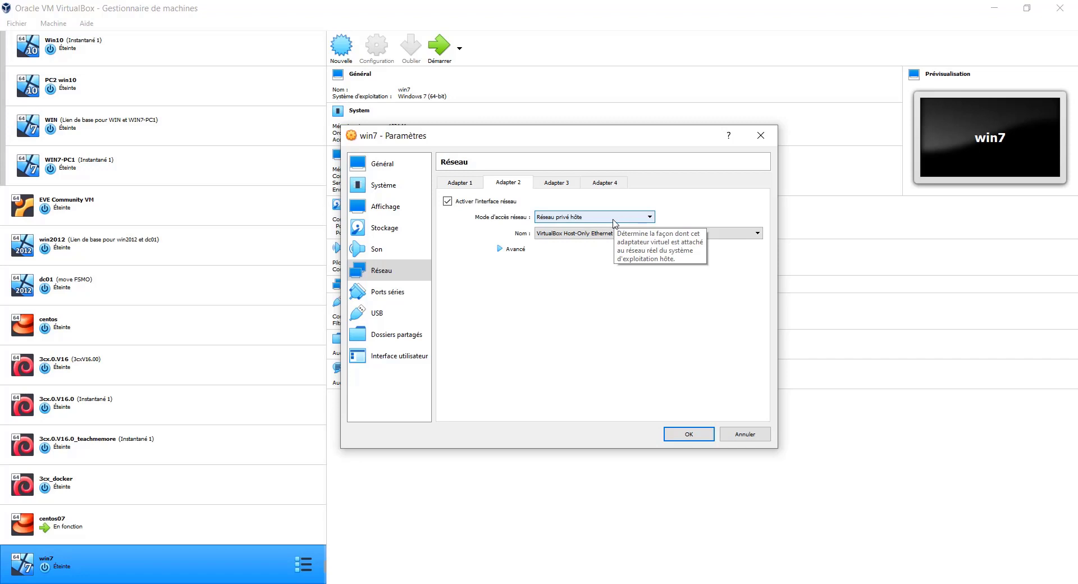
- Review adapter 2's access modes, keep Réseau privé hôte on VirtualBox Host-Only Ethernet Adapter #2, and save the win7 settings
left_click(587, 217)
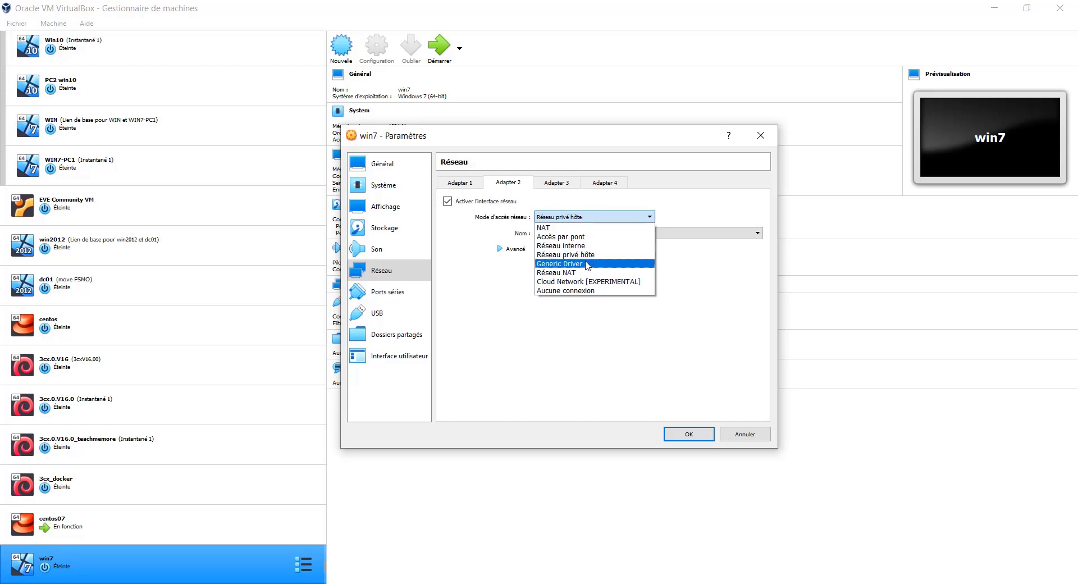
left_click(694, 276)
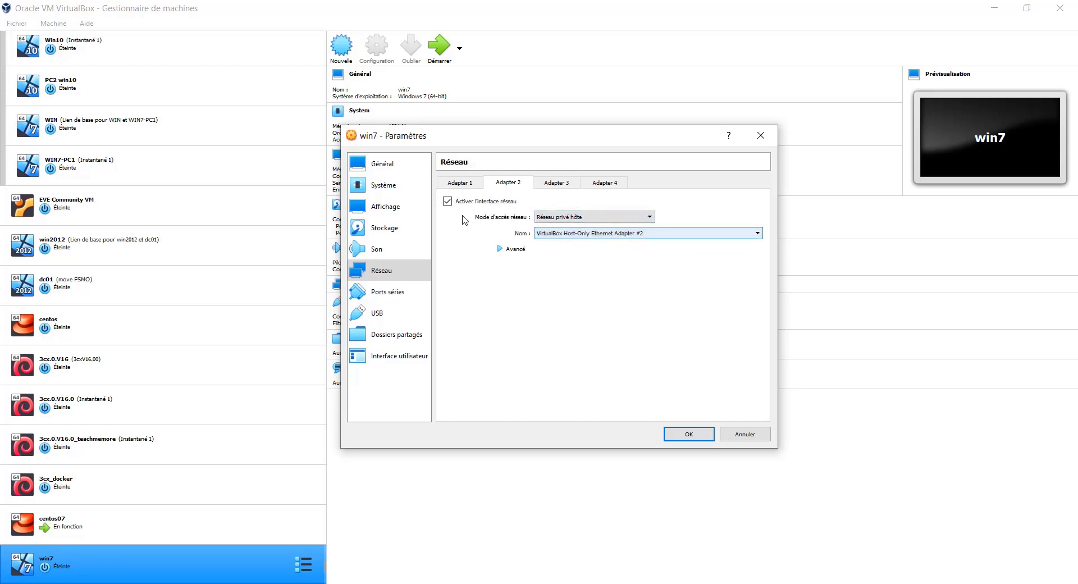
left_click(688, 433)
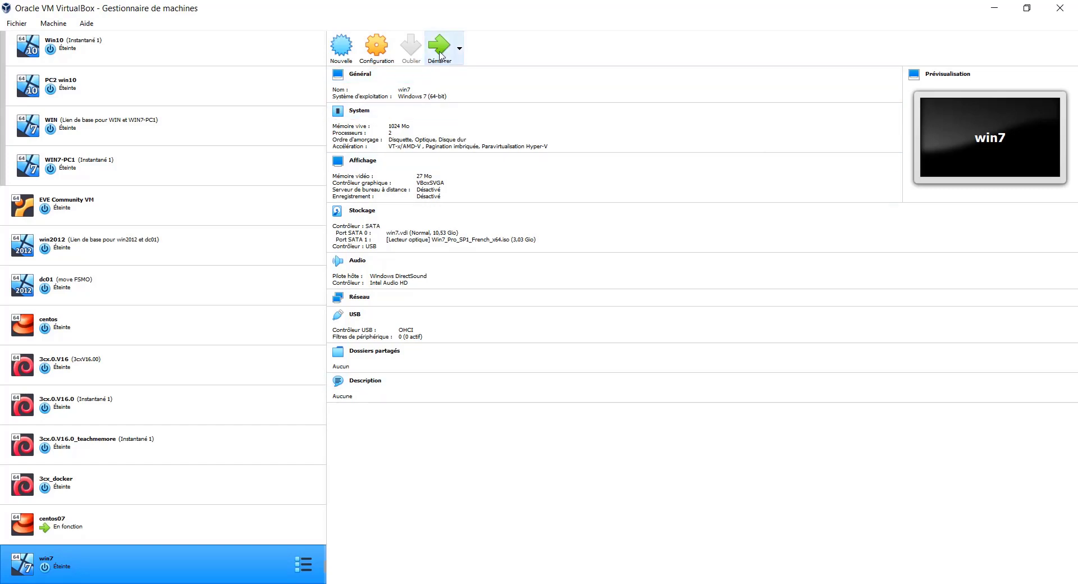
- Start the win7 virtual machine and dismiss the keyboard capture and mouse integration notices
left_click(440, 47)
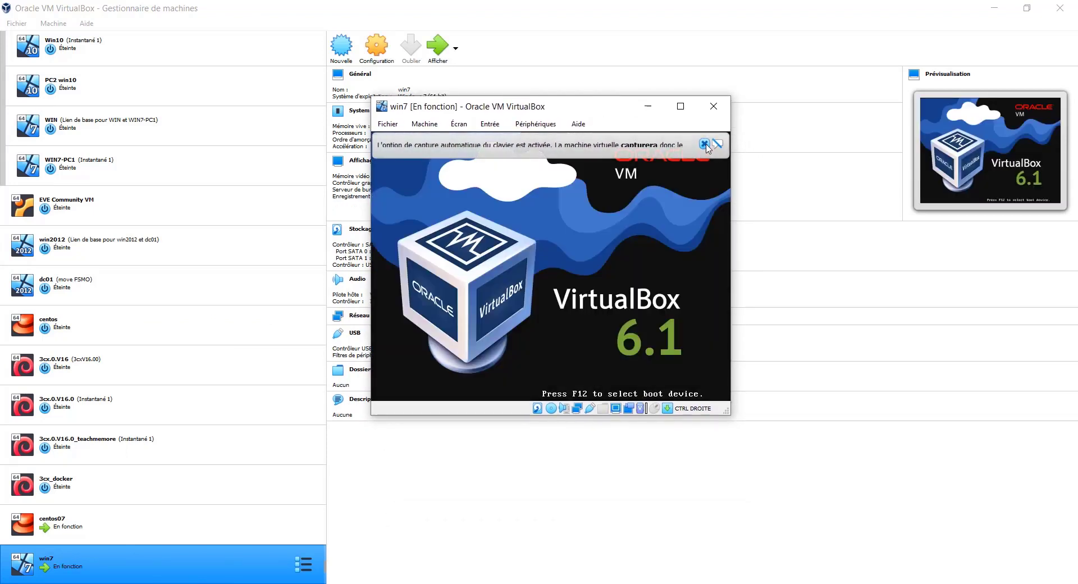
left_click(704, 145)
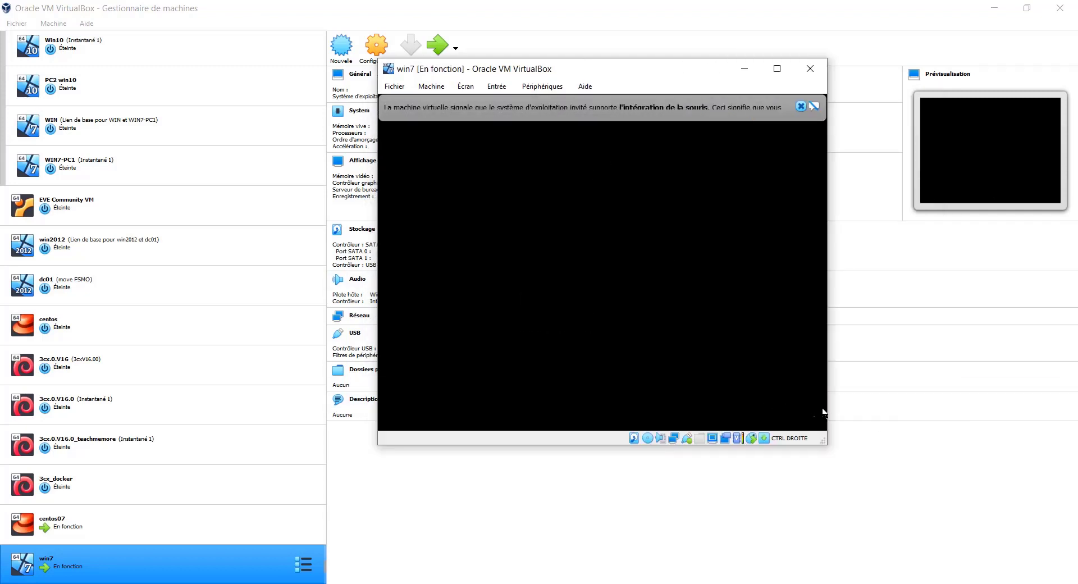
left_click(801, 107)
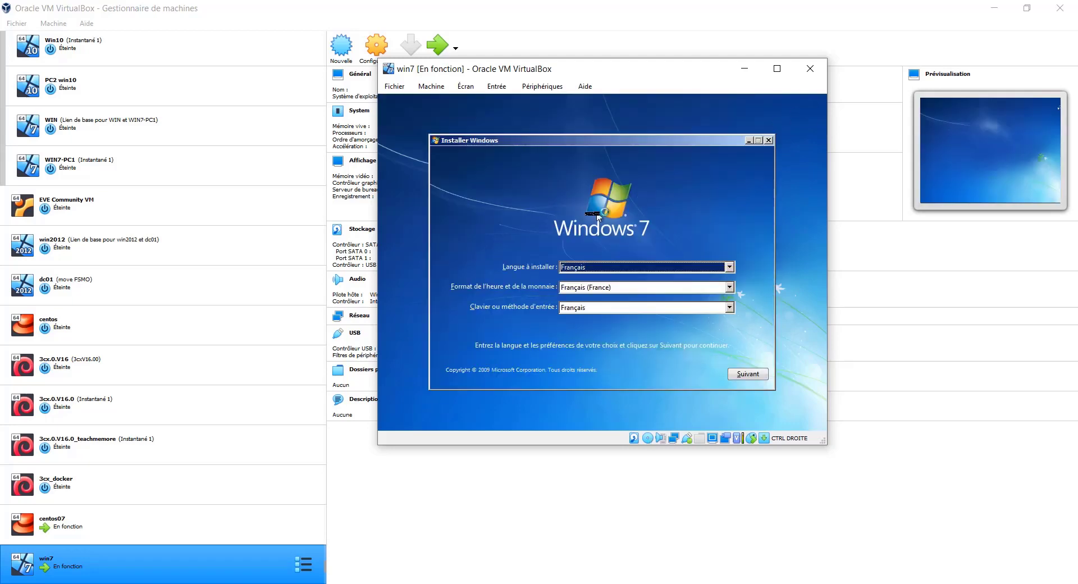